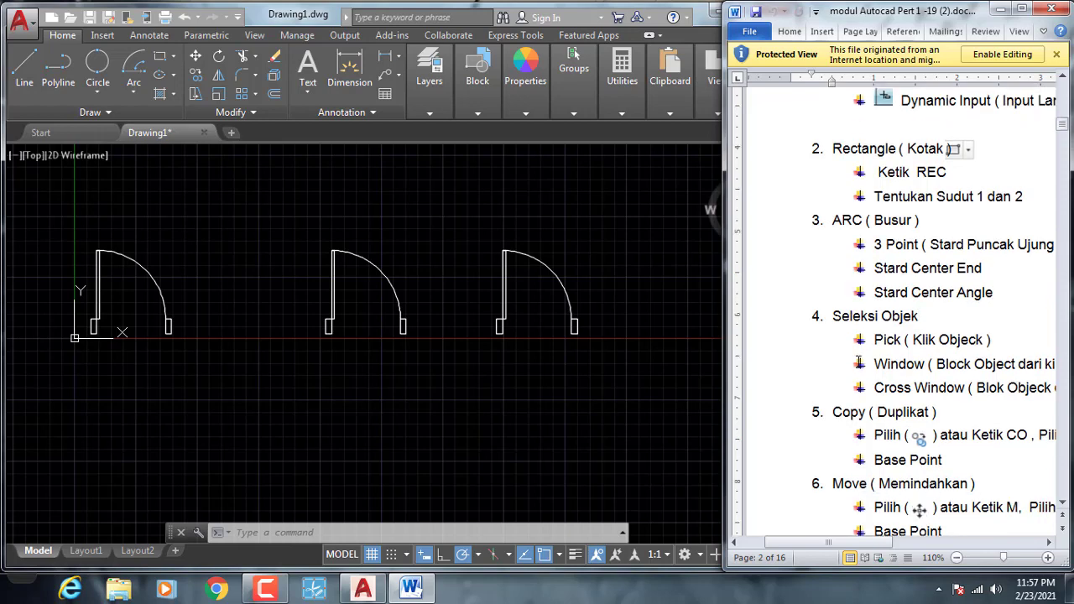
Step: Enlarge the module document to 140% and bring the Seleksi Objek section with its Pick and Window entries into view
scroll(879, 349, down, 1)
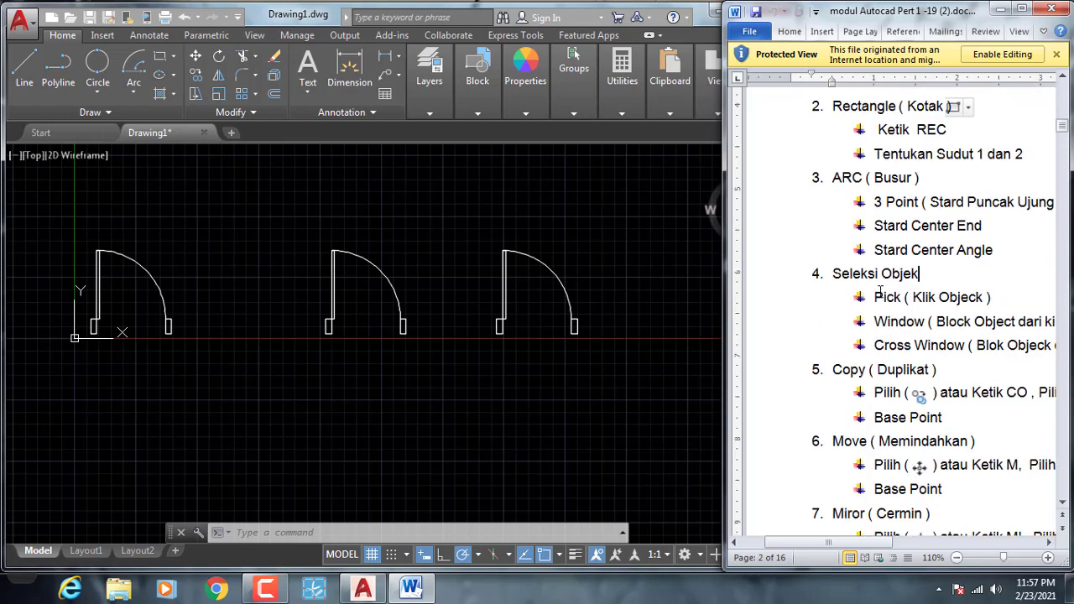
ctrl+scroll(880, 290, up, 1)
scroll(822, 197, up, 2)
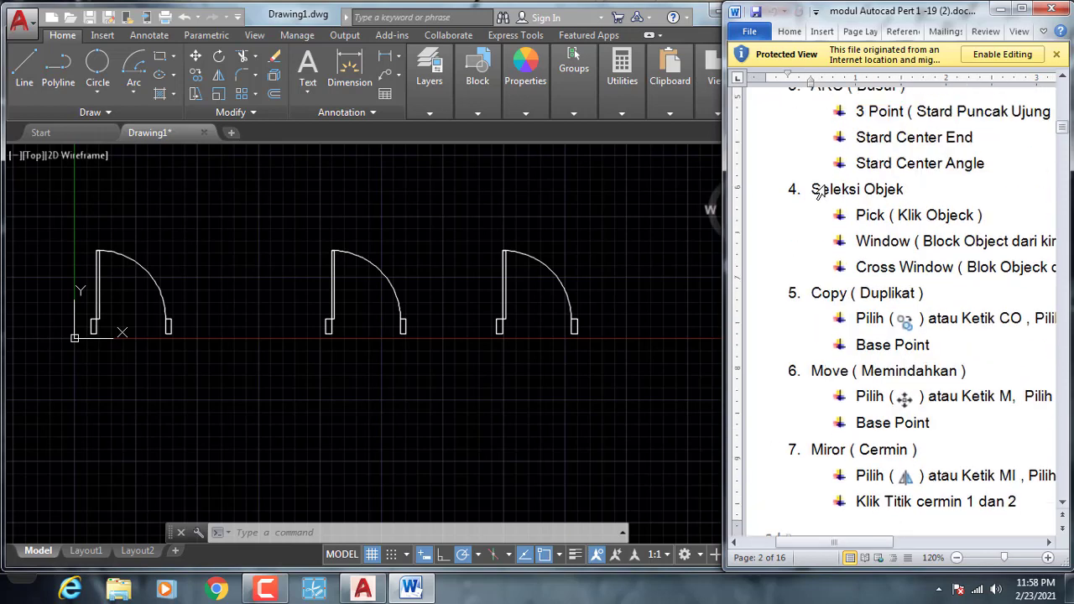
ctrl+scroll(842, 201, up, 1)
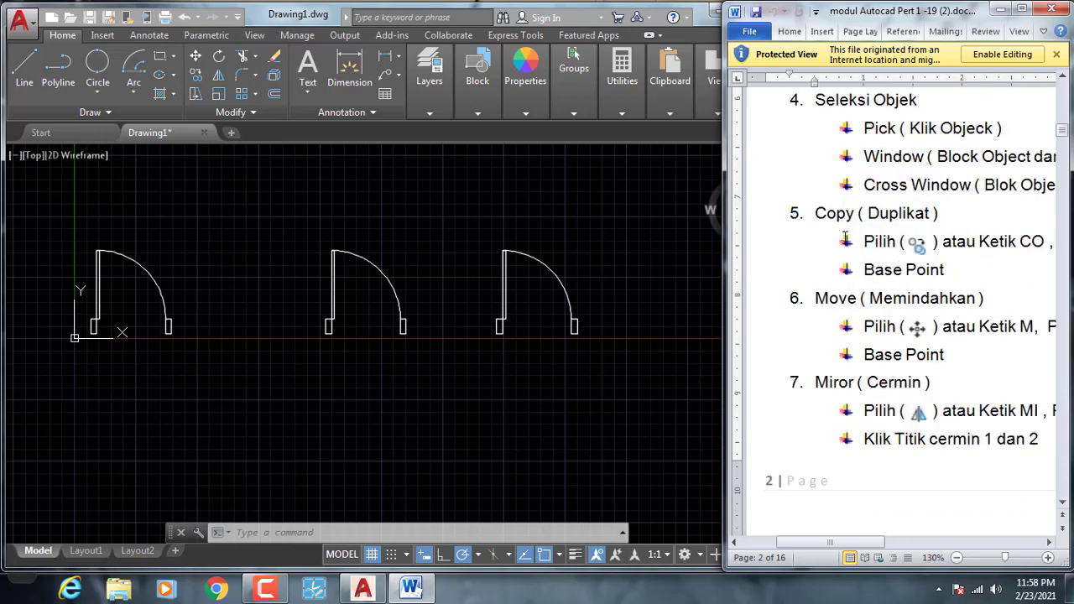
scroll(846, 238, up, 1)
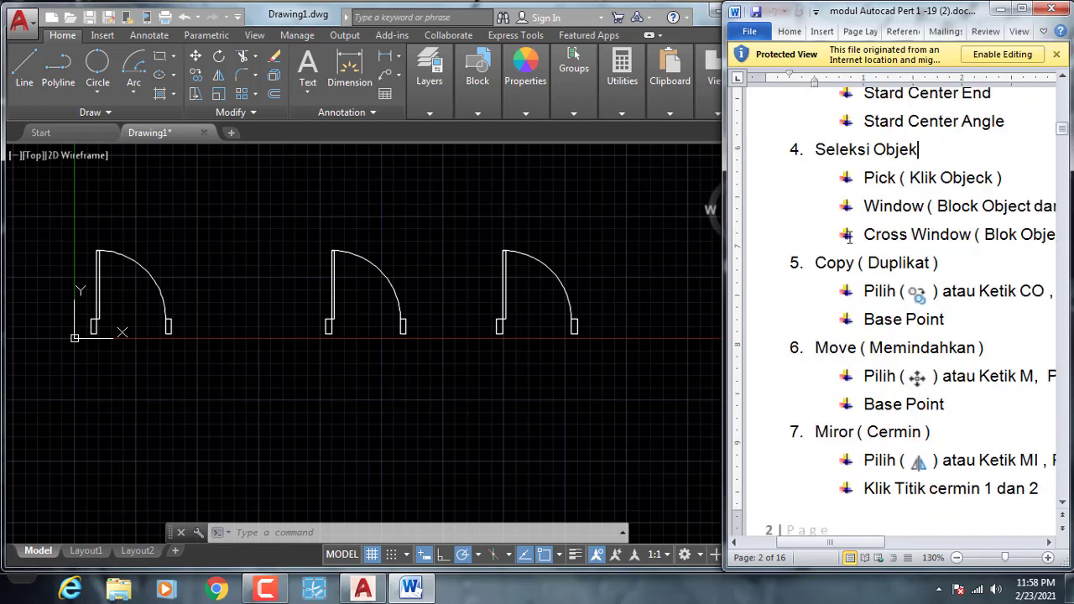
click(1049, 557)
scroll(883, 369, down, 8)
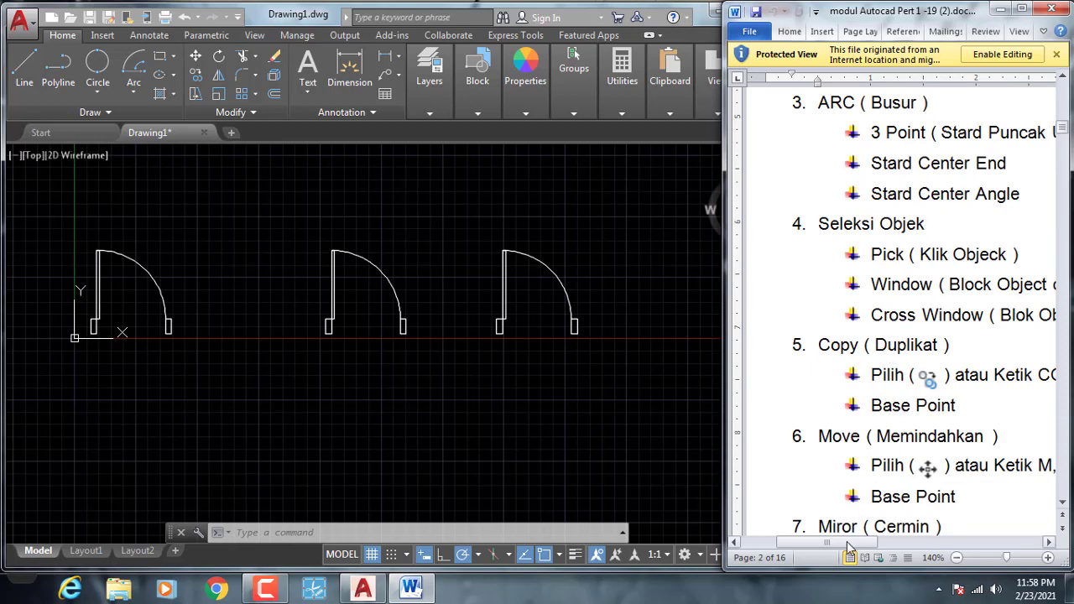
drag(849, 547, 871, 543)
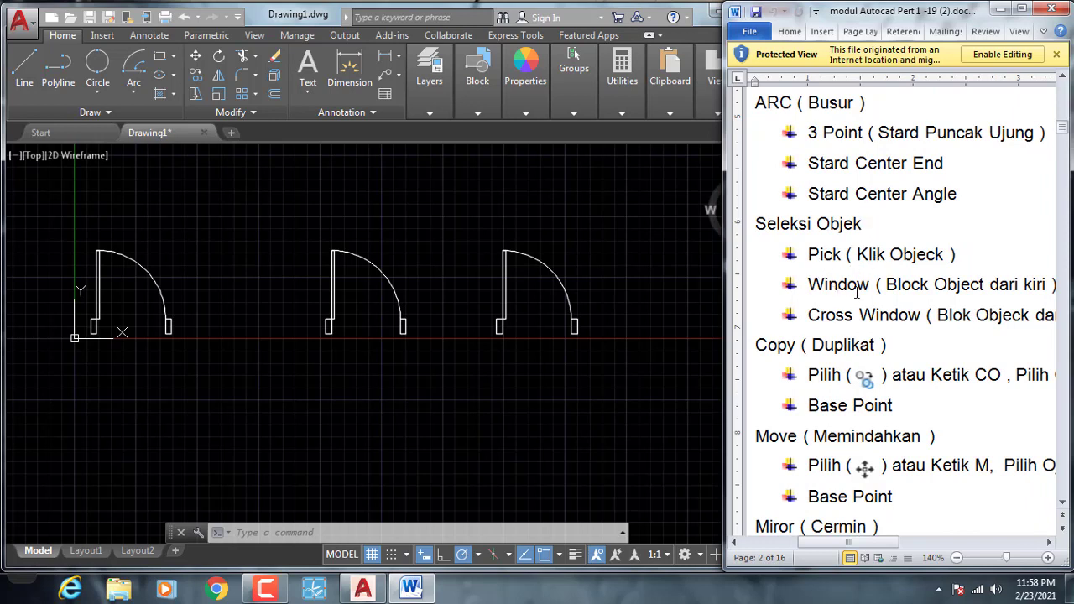
Step: Switch to AutoCAD, pick the middle door's leaf, swing arc and two jambs one by one, and clear the selection
click(413, 315)
scroll(427, 311, up, 2)
mouse_move(427, 311)
middle_down()
mouse_move(434, 302)
mouse_move(556, 312)
middle_up()
scroll(501, 326, up, 1)
scroll(413, 361, up, 2)
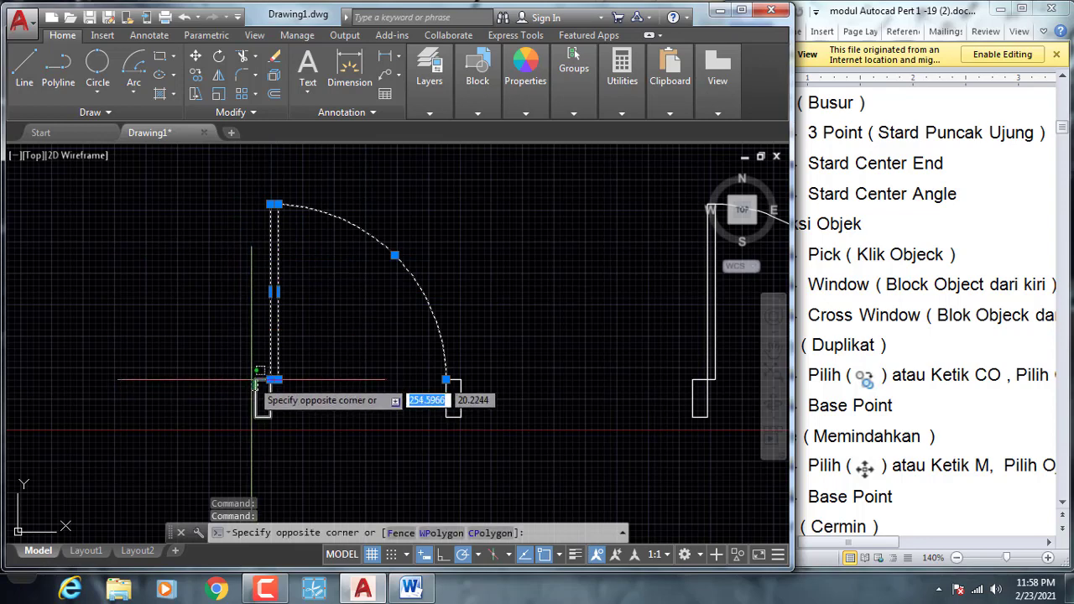
click(255, 382)
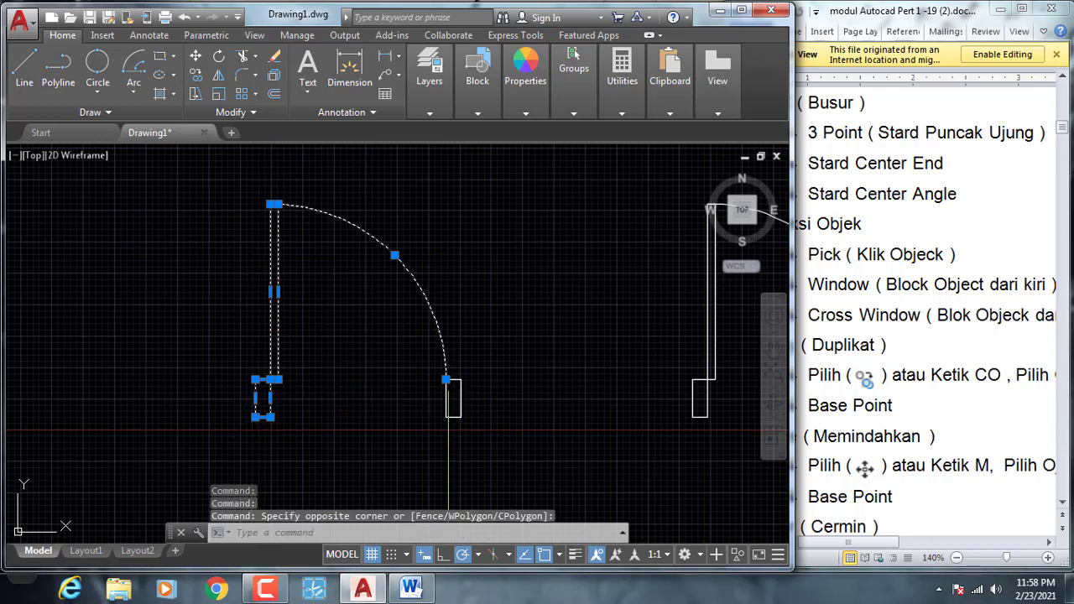
click(445, 390)
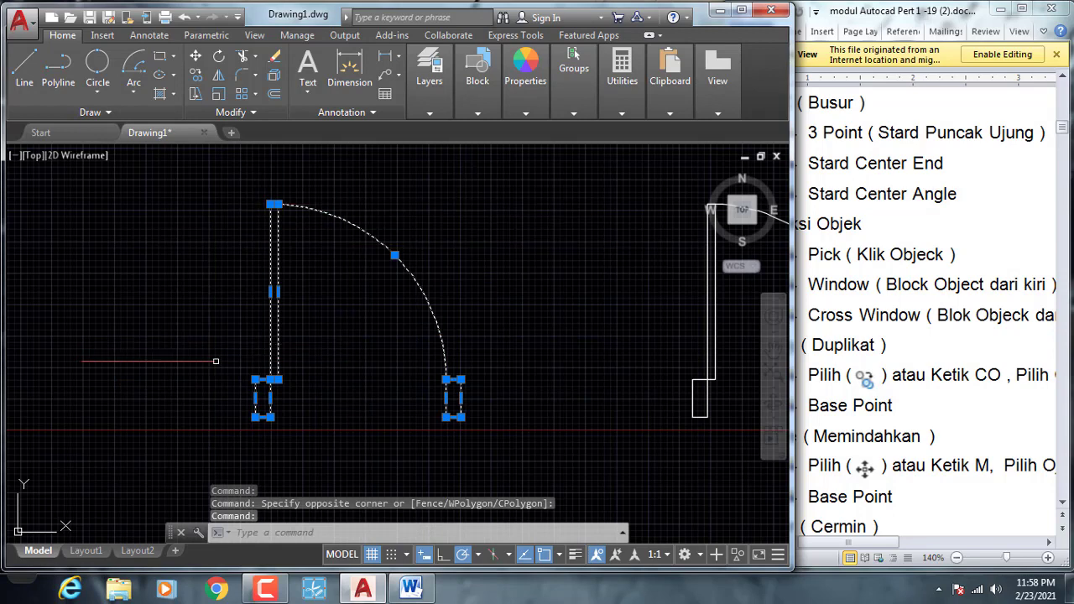
scroll(430, 344, down, 4)
key(Escape)
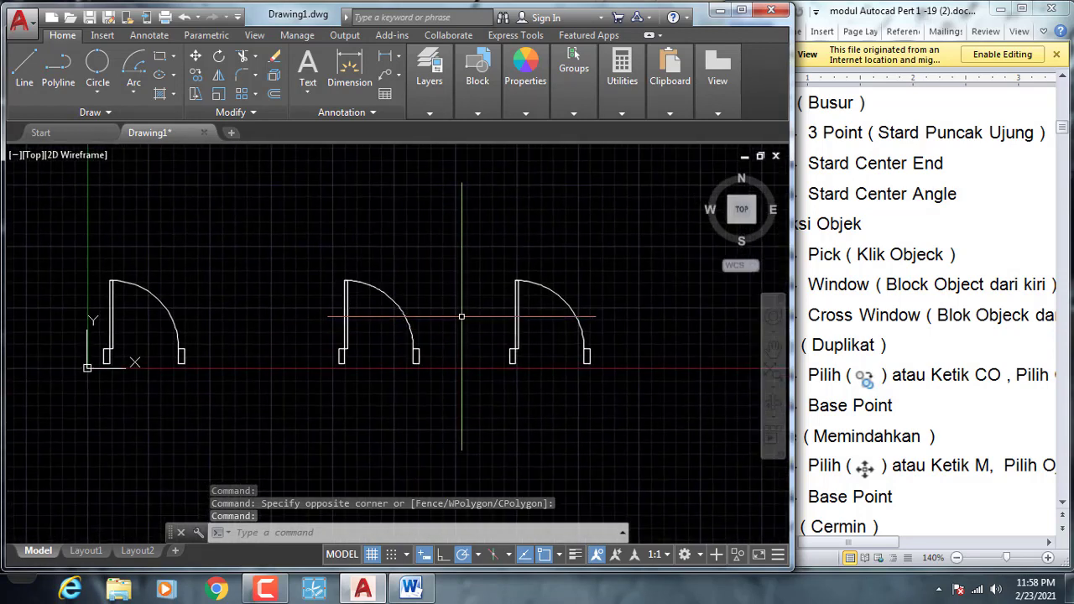
Step: Select the entire rightmost door with a left-to-right selection window enclosing it, and clear the selection
scroll(510, 318, up, 4)
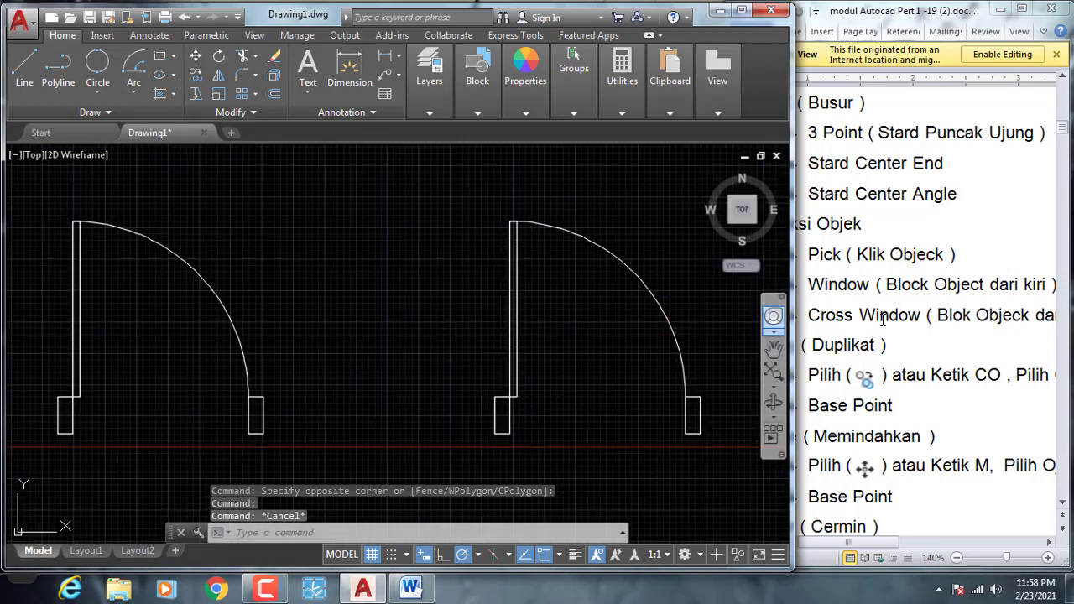
click(881, 315)
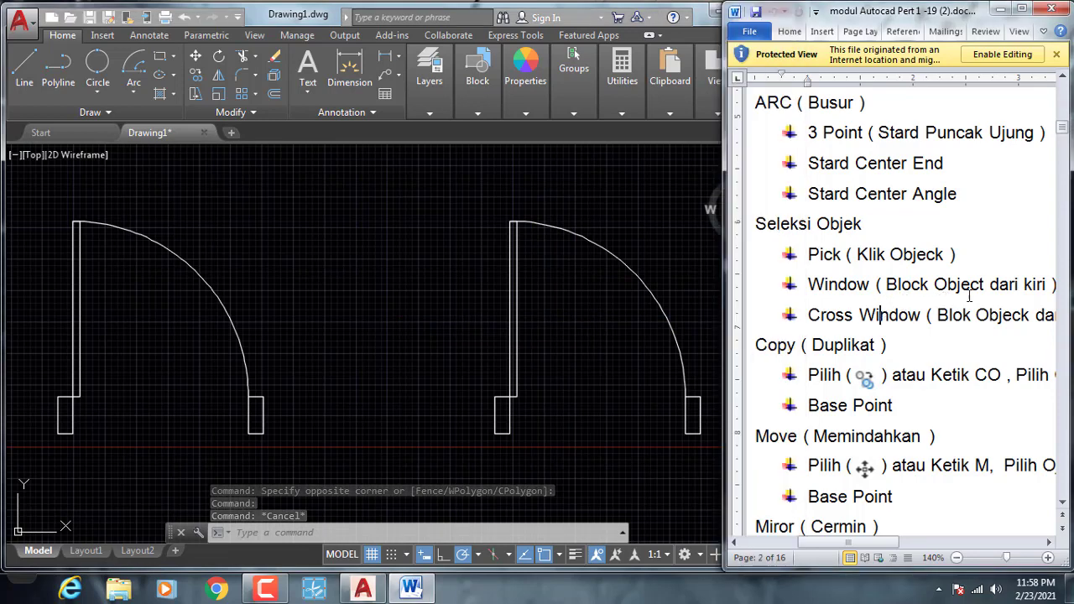
click(398, 286)
scroll(344, 235, down, 3)
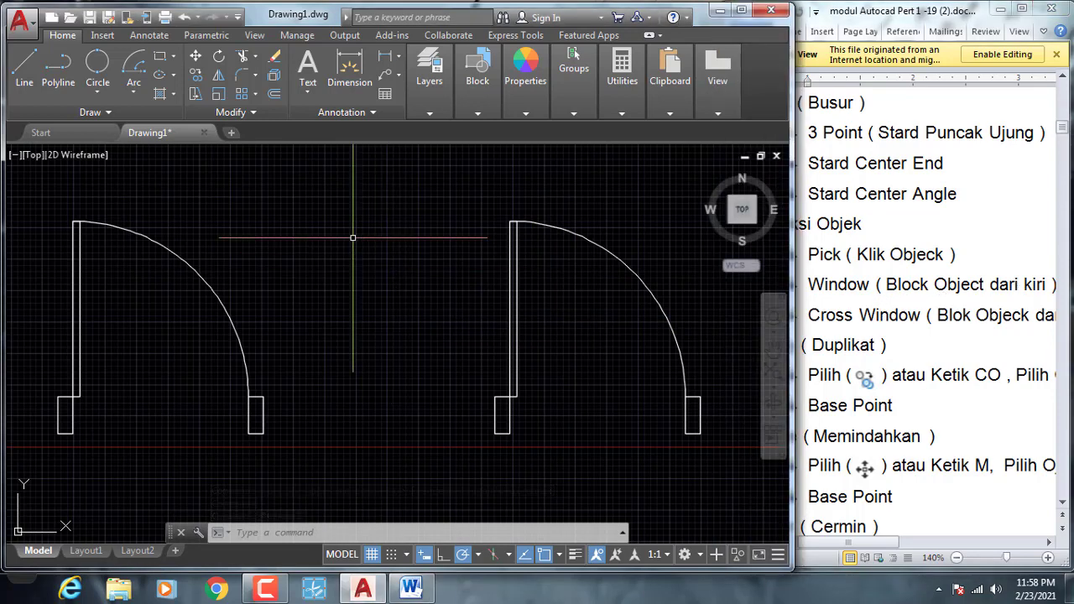
mouse_move(362, 197)
middle_down()
mouse_move(338, 240)
mouse_move(321, 202)
middle_up()
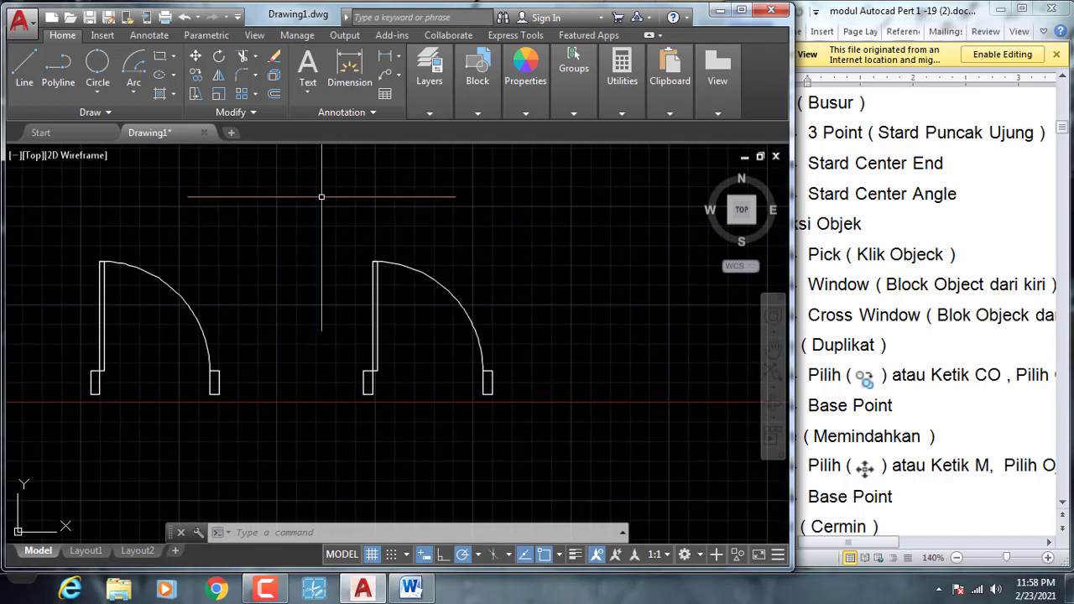
click(321, 198)
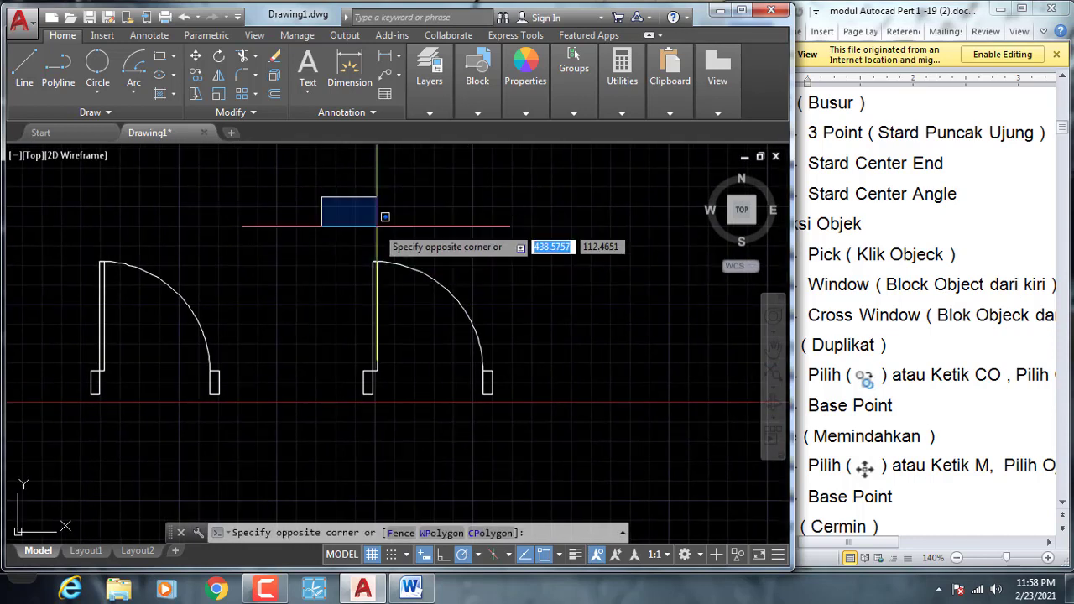
click(376, 225)
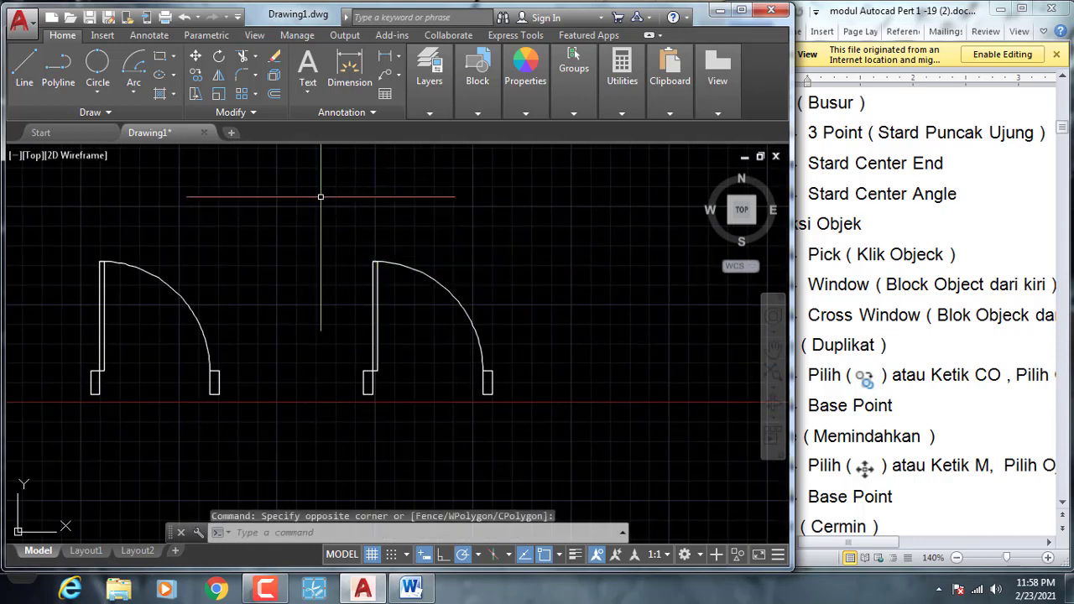
click(321, 197)
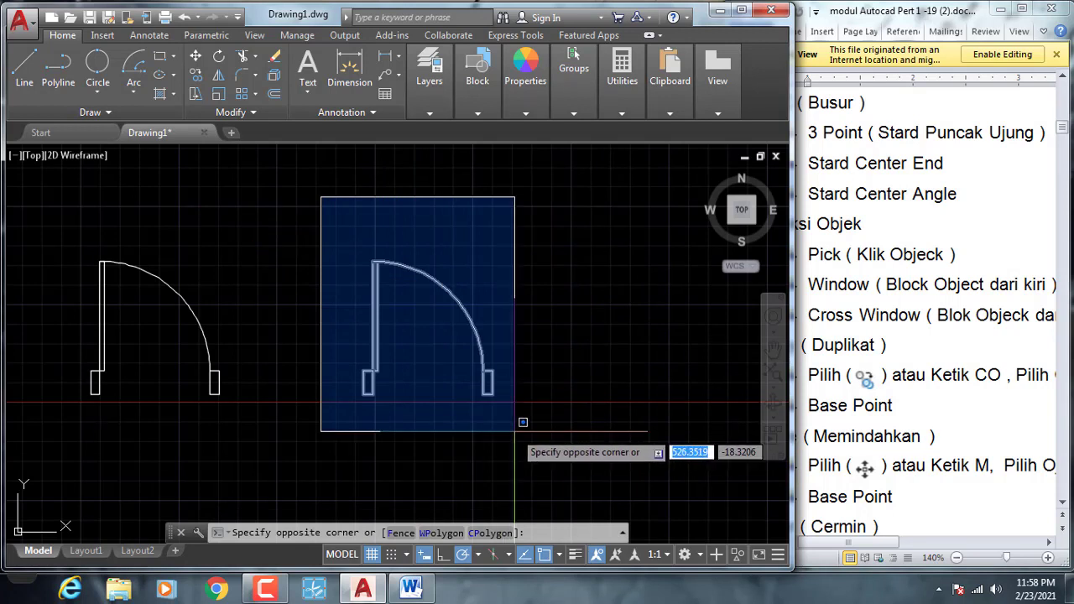
click(516, 430)
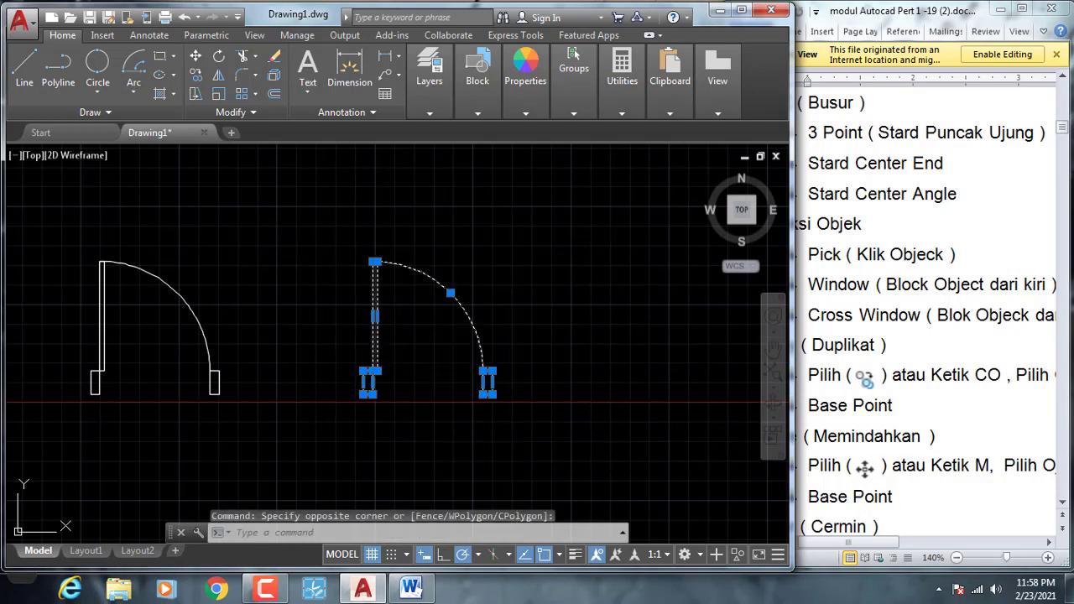
key(Escape)
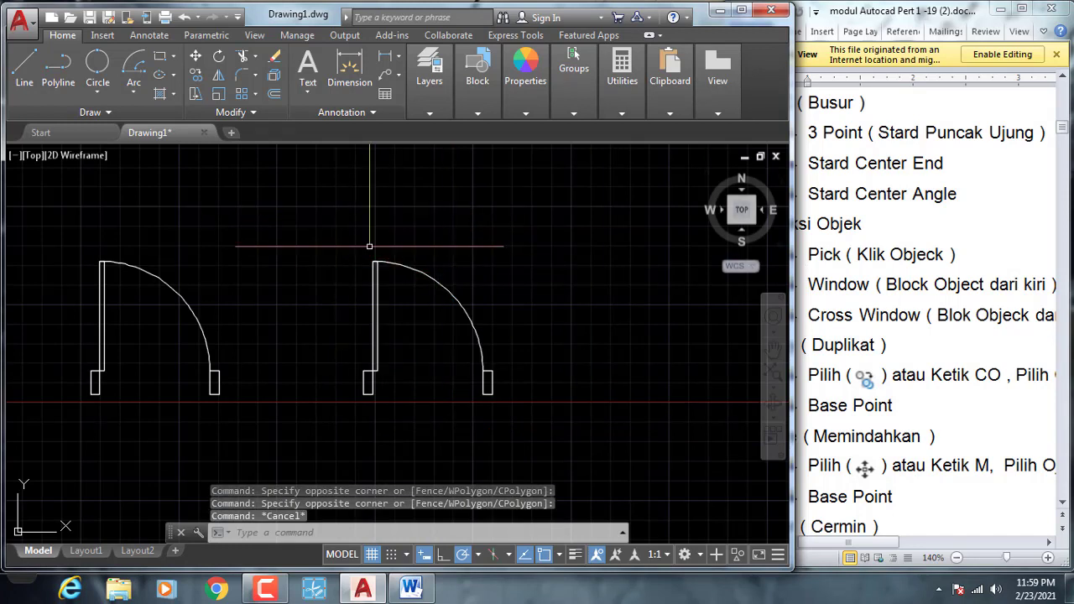
Step: Try left-to-right selection windows that enclose only the upper part of the rightmost door
click(346, 235)
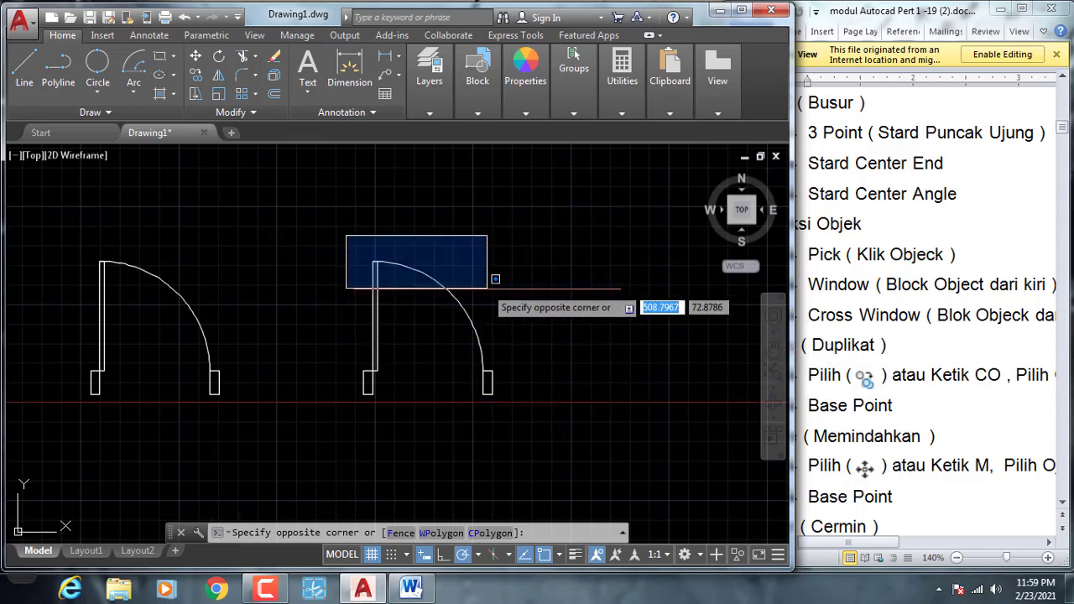
click(504, 338)
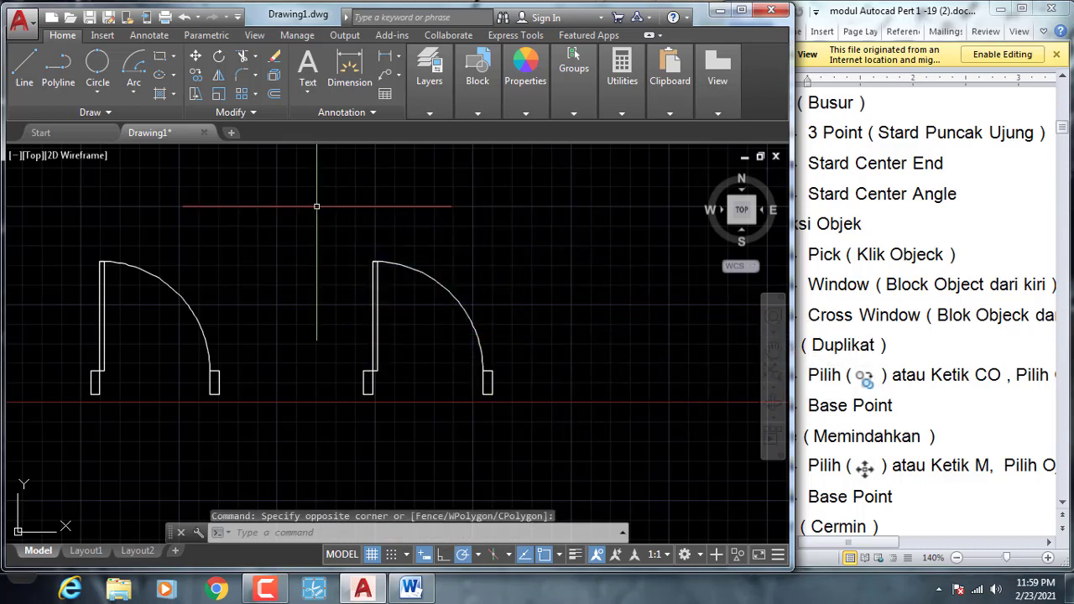
click(316, 206)
click(523, 322)
click(333, 227)
click(481, 286)
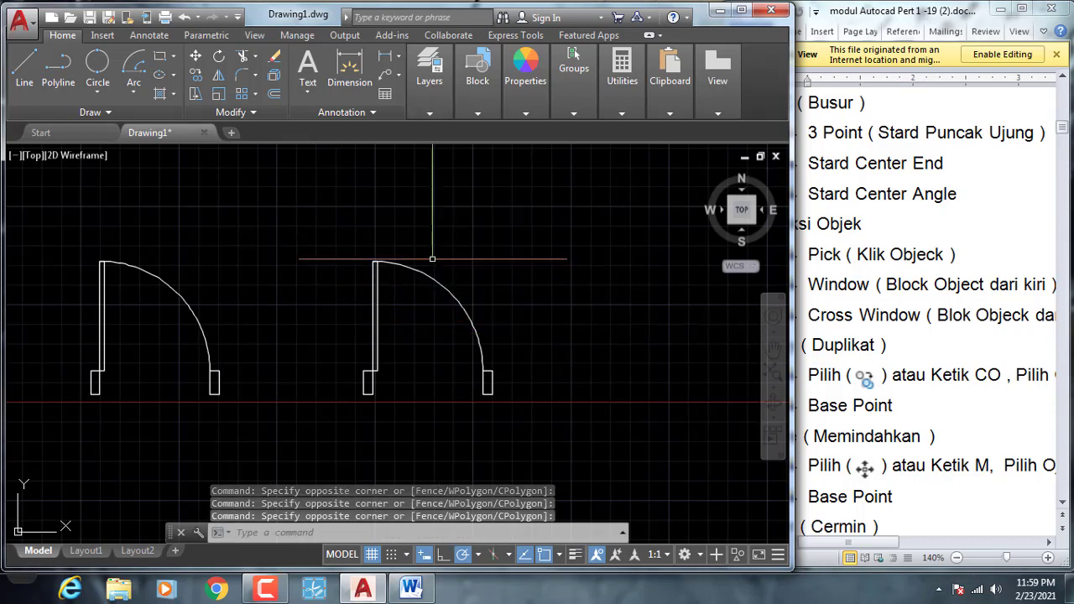
Step: Window-select the rightmost door's leaf and swing arc, and add its two jambs with a second window
click(336, 210)
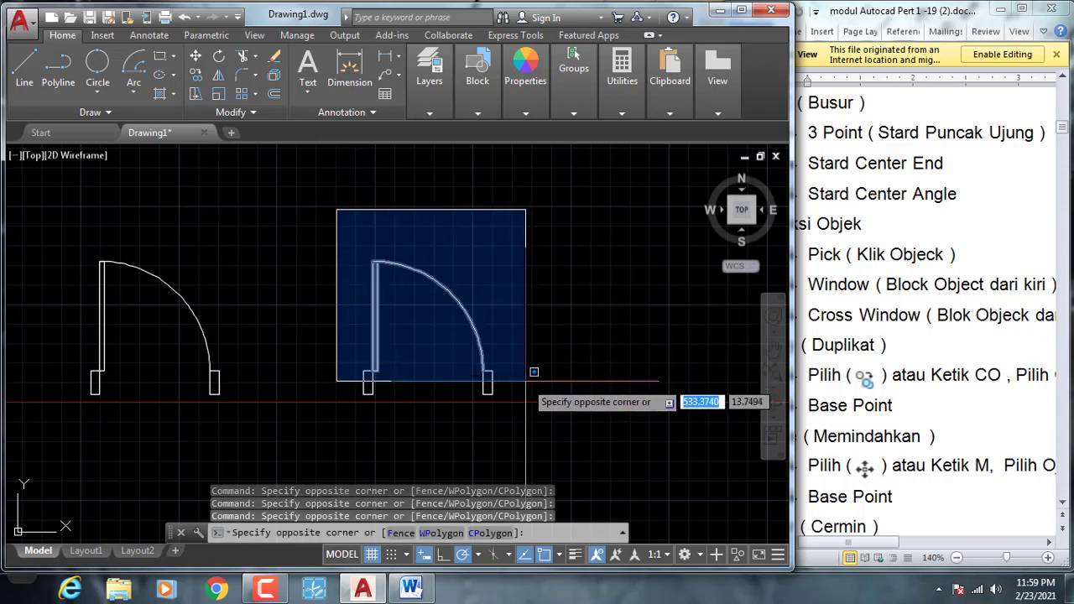
click(526, 381)
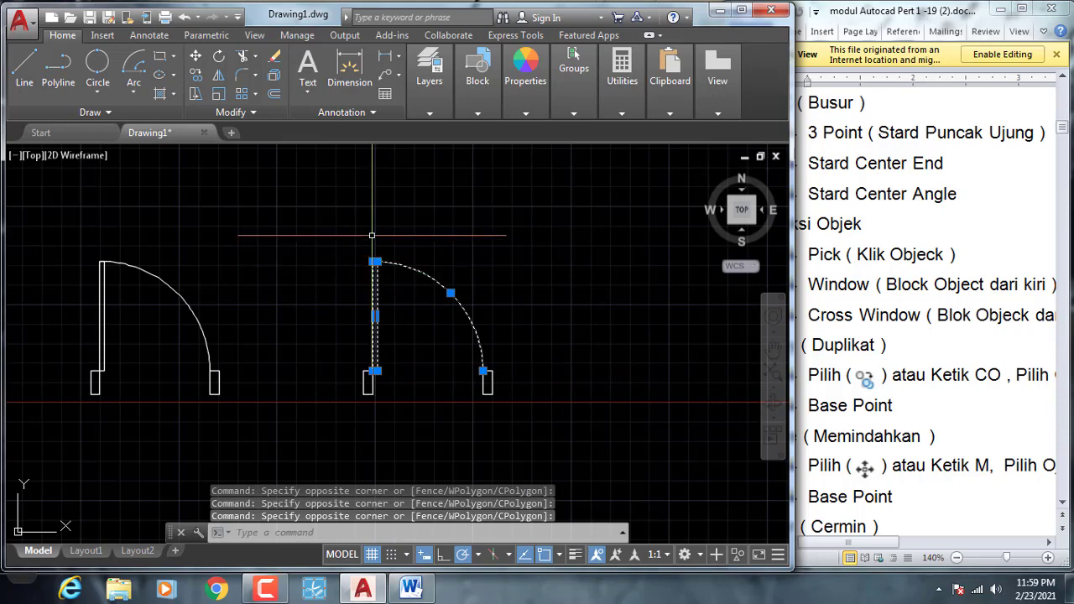
scroll(375, 357, up, 2)
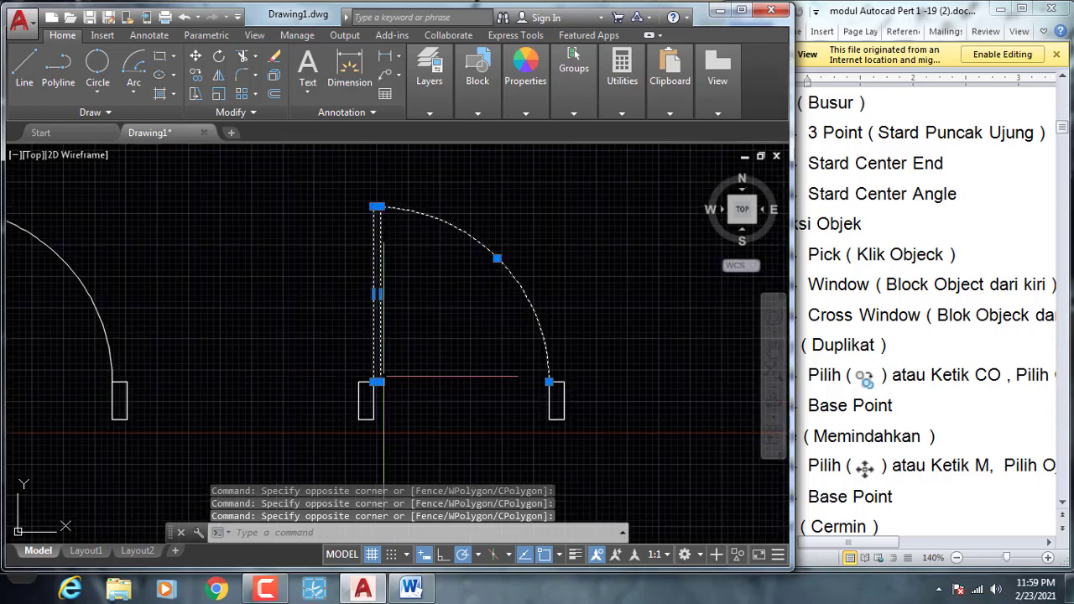
click(317, 316)
click(593, 430)
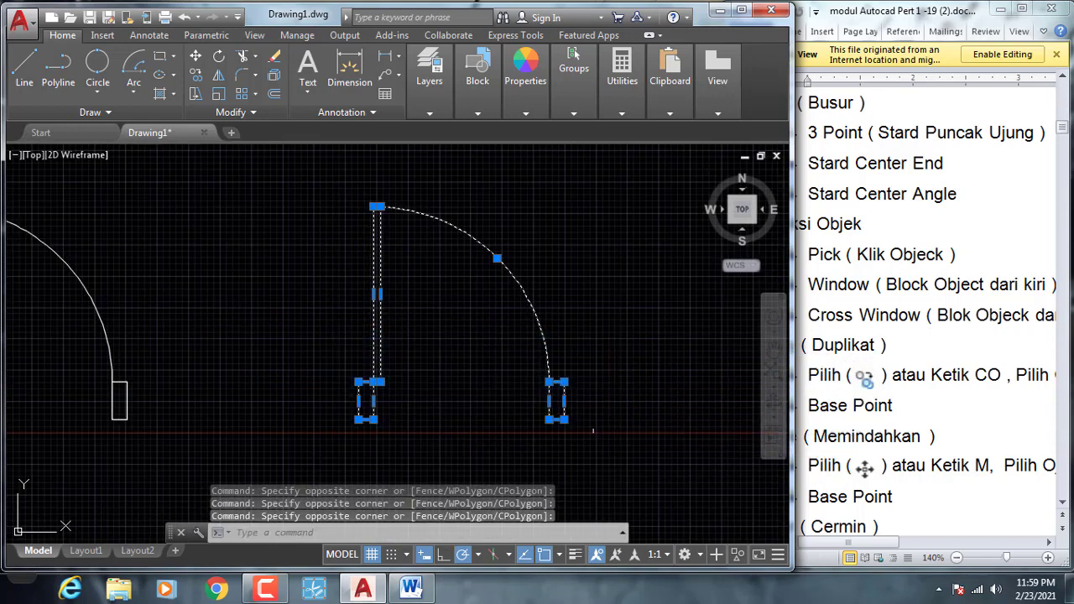
scroll(423, 323, down, 2)
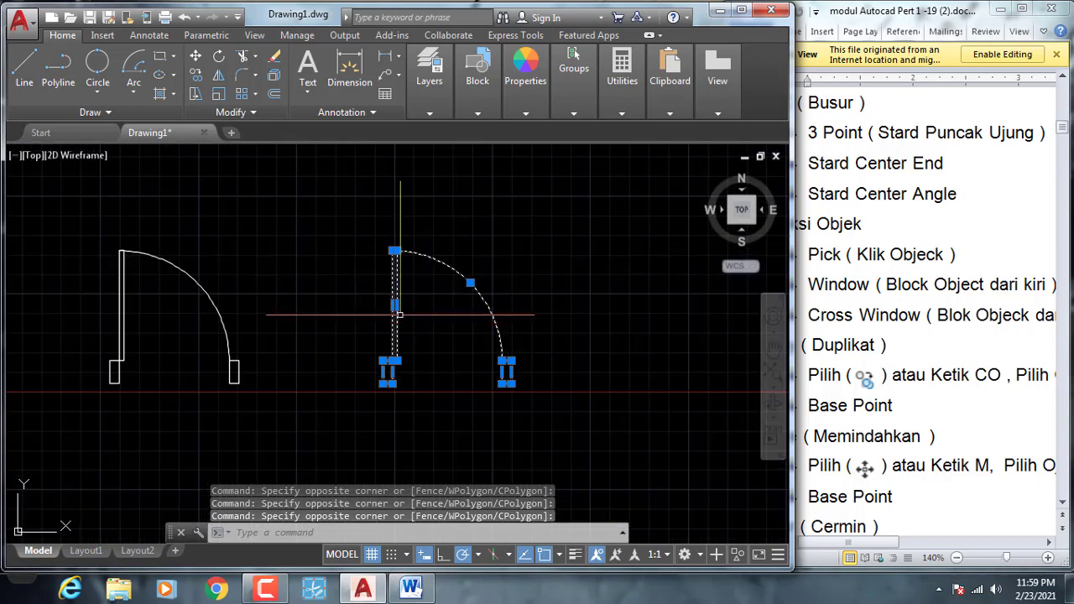
middle_drag(400, 314, 372, 316)
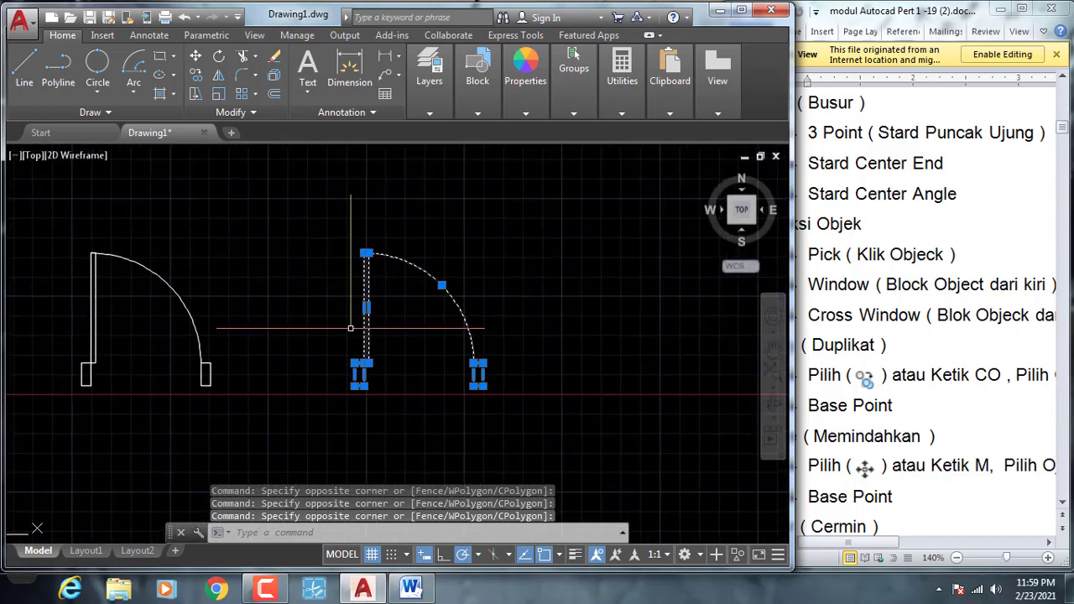
Step: Enclose the already selected rightmost door in another left-to-right window, and clear the selection
click(330, 194)
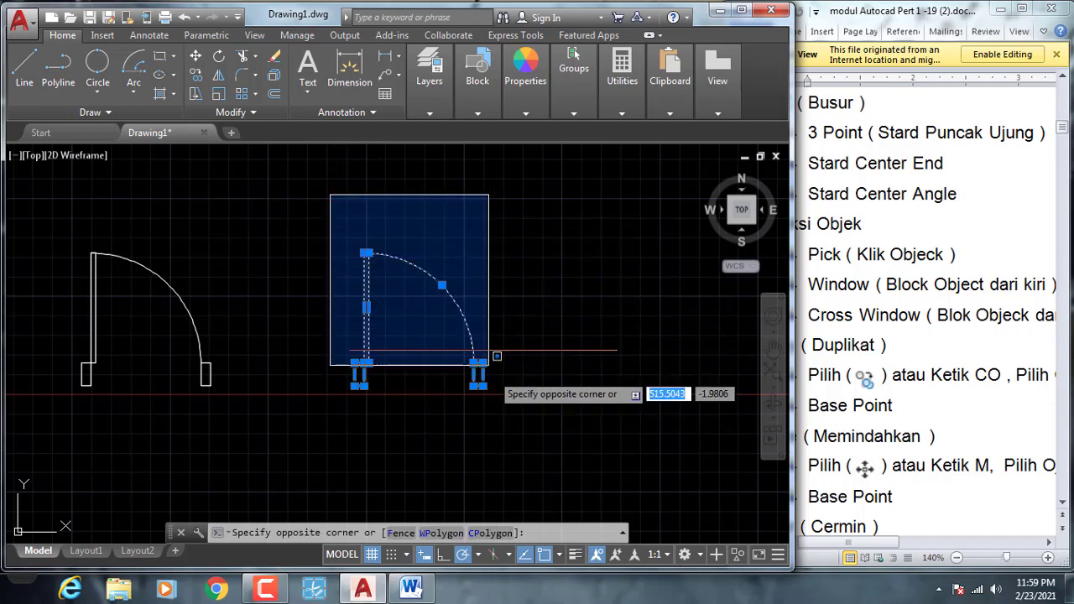
click(508, 417)
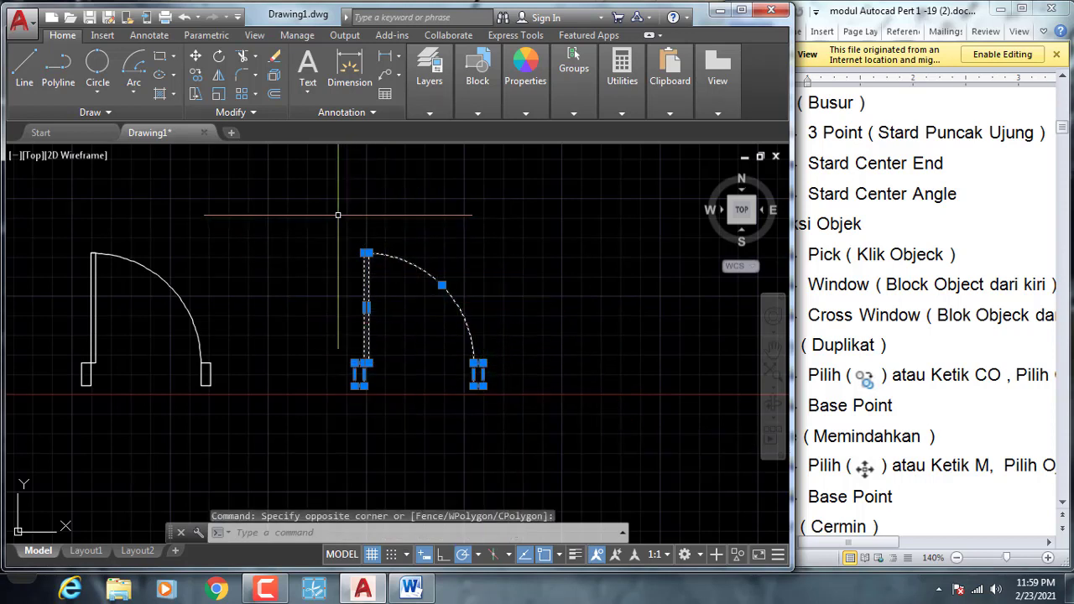
key(Escape)
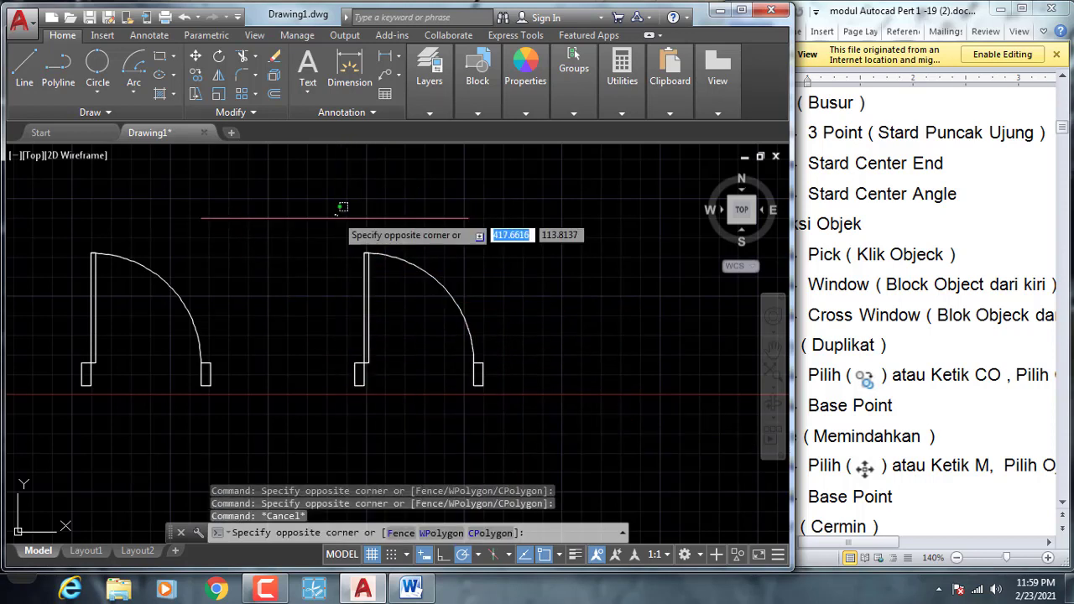
Step: Try a freehand lasso selection around the rightmost door and cancel it
drag(335, 218, 446, 223)
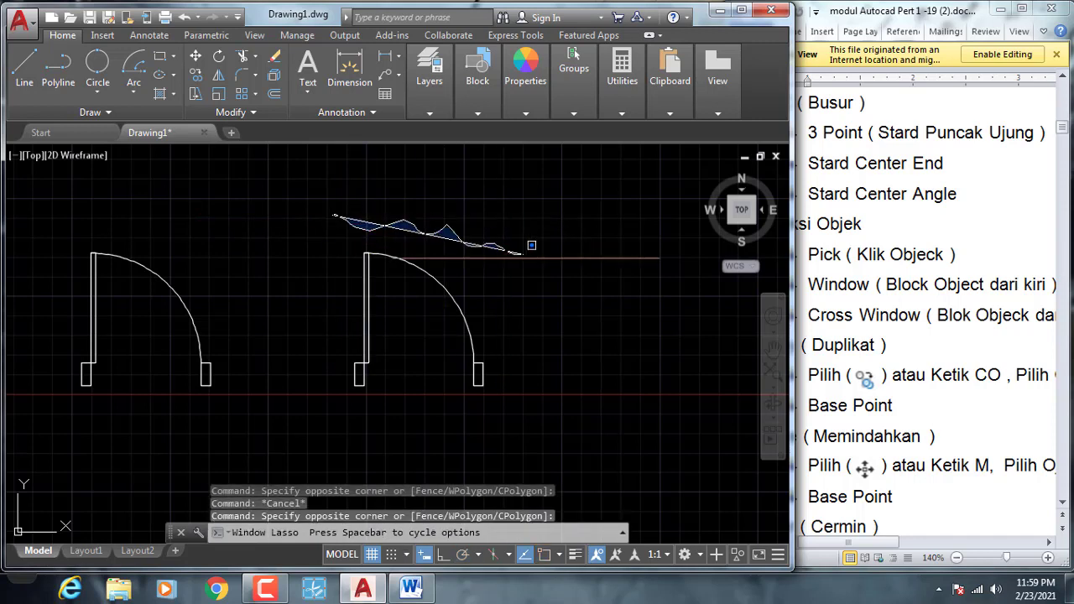
mouse_move(531, 245)
mouse_down()
mouse_move(552, 347)
mouse_move(457, 394)
mouse_move(366, 414)
mouse_move(297, 378)
mouse_up()
key(Escape)
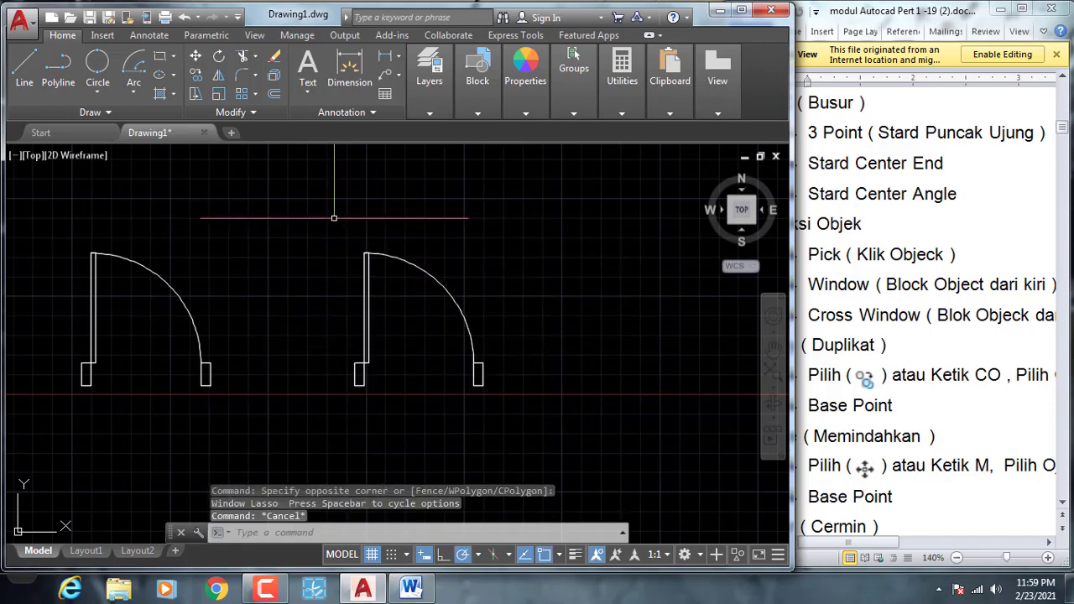
Step: Select the rightmost door with a two-corner rectangular window instead of a lasso, and clear the selection
click(334, 218)
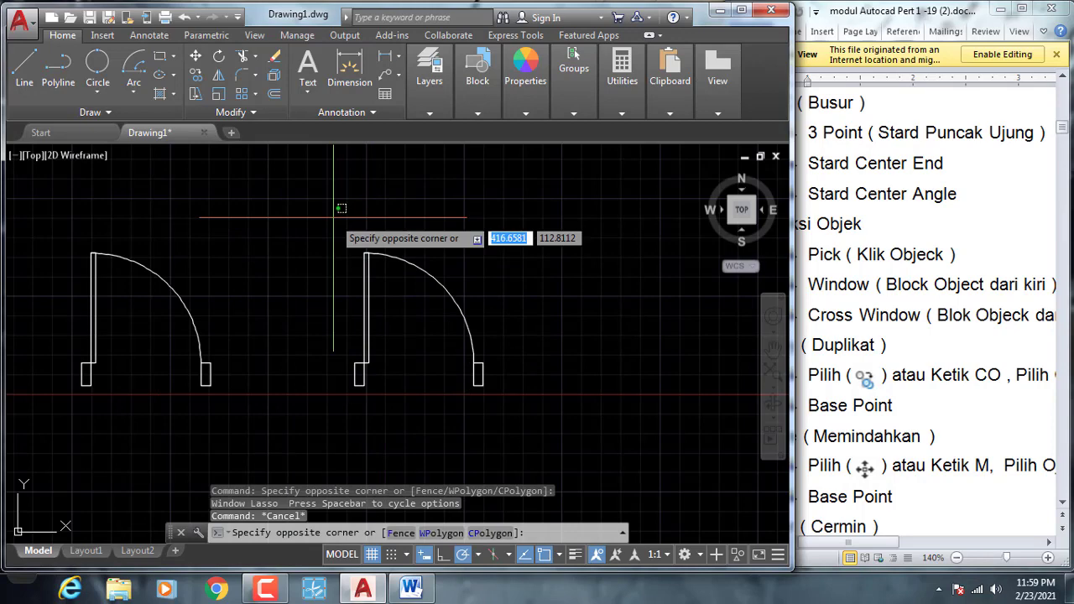
click(517, 433)
key(Escape)
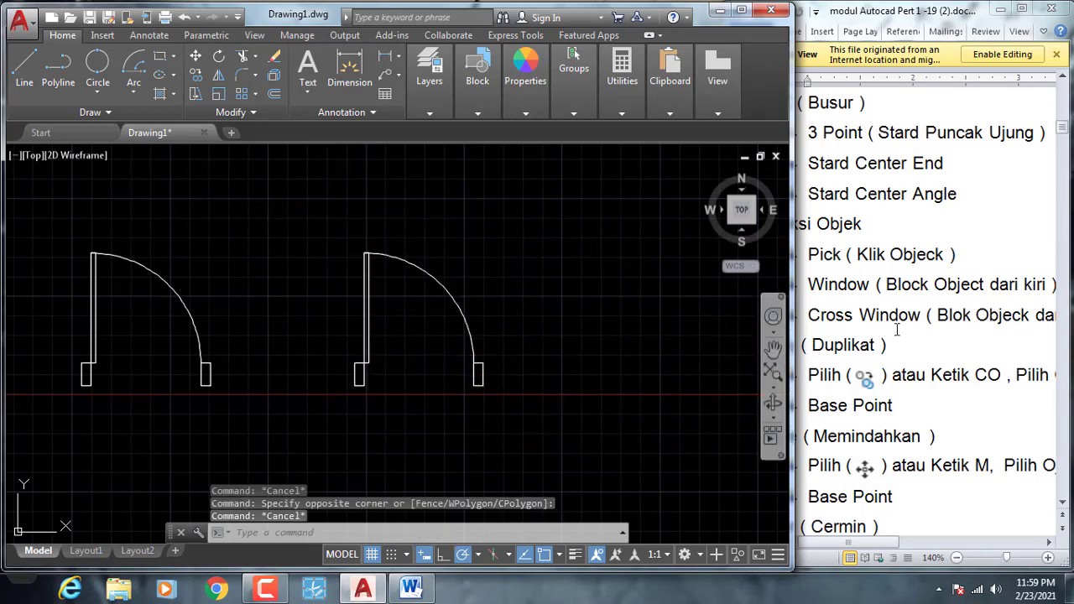
Step: Switch to the module document in Word and read the full Cross Window line under Seleksi Objek
scroll(546, 346, down, 3)
scroll(562, 335, up, 3)
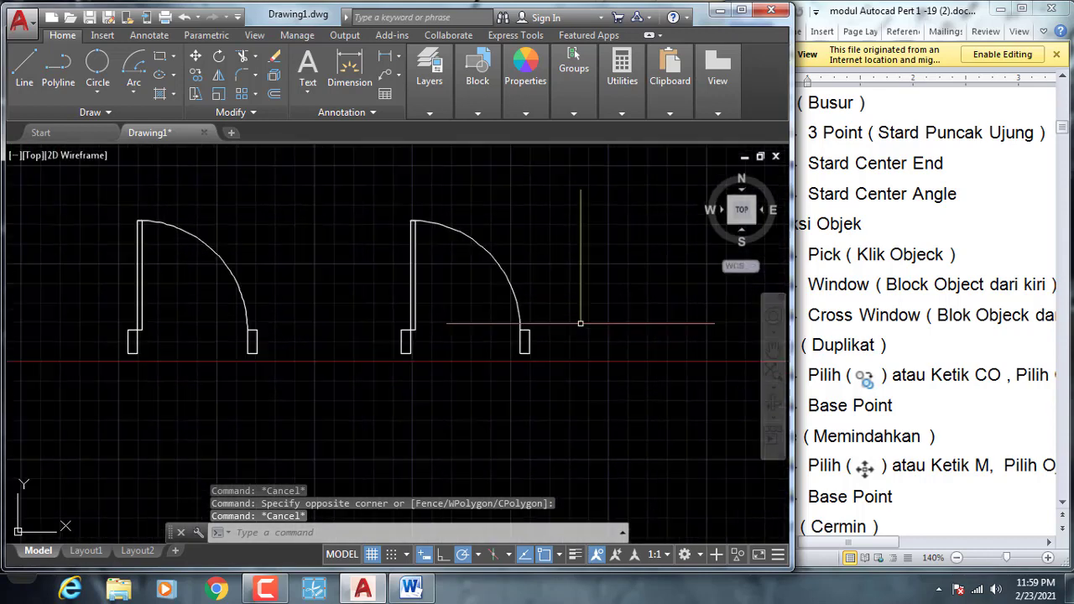
click(955, 339)
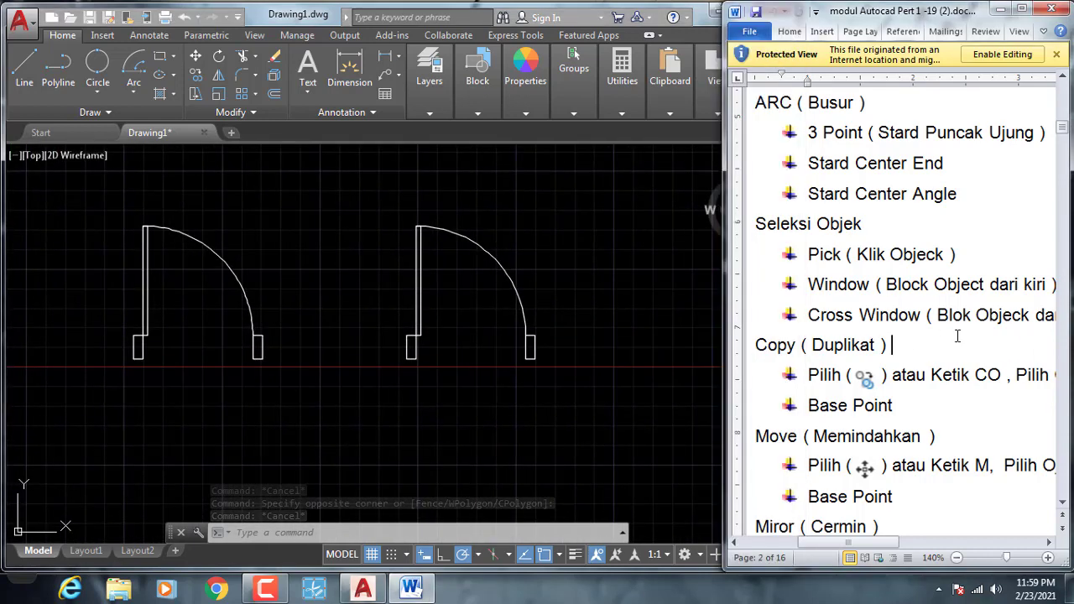
drag(879, 547, 904, 547)
Step: Switch back to AutoCAD, select the rightmost door with a right-to-left crossing window over its jambs, and clear the selection
click(624, 432)
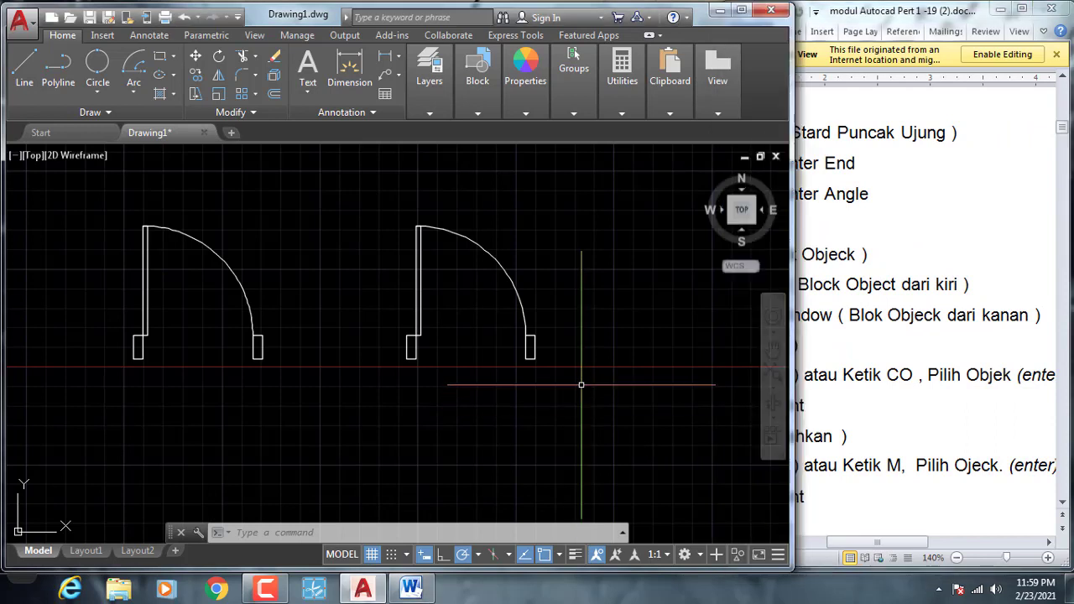
click(581, 384)
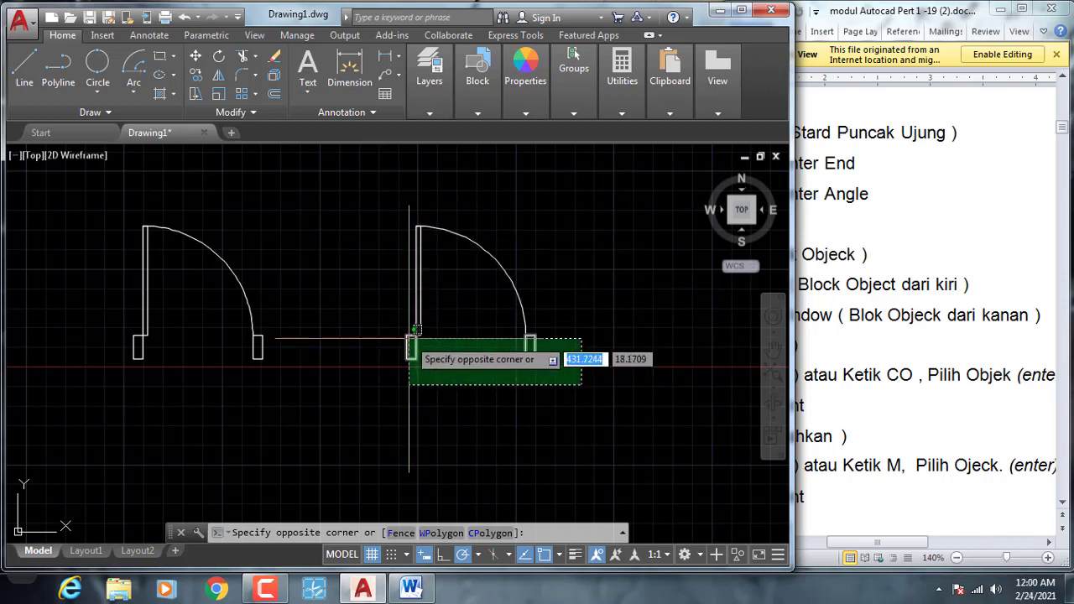
click(404, 330)
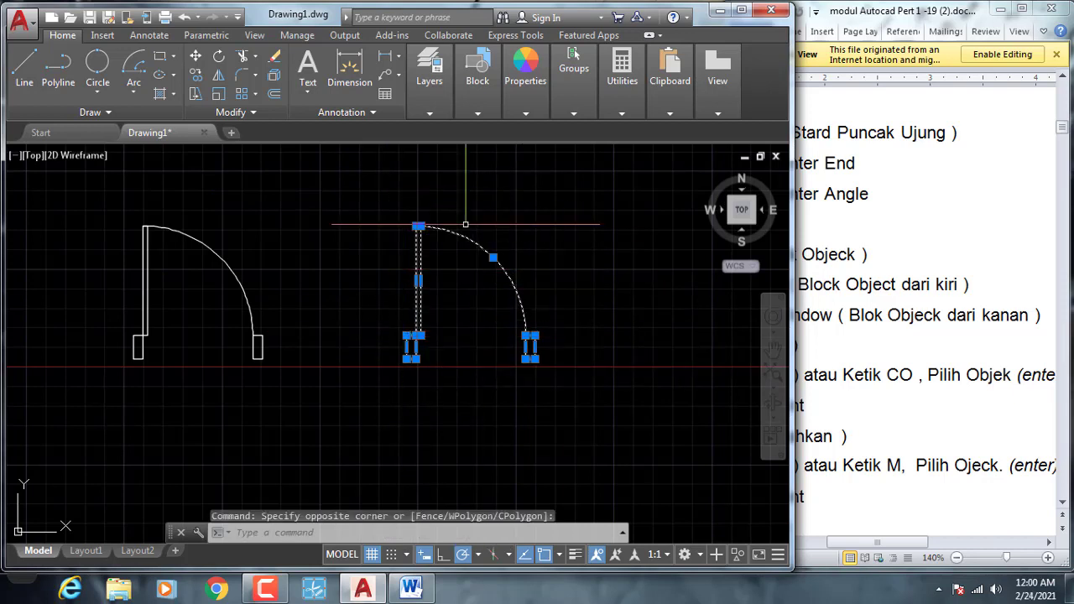
key(Escape)
Step: Draw two right-to-left crossing windows over the middle door, clearing the selection after each one
click(294, 375)
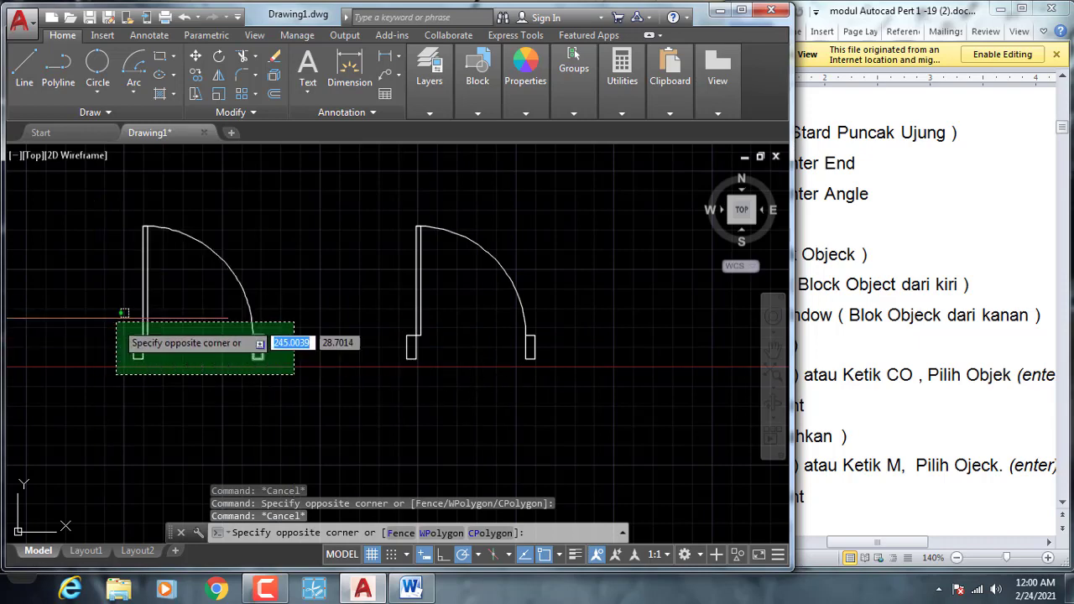
click(82, 322)
key(Escape)
click(319, 391)
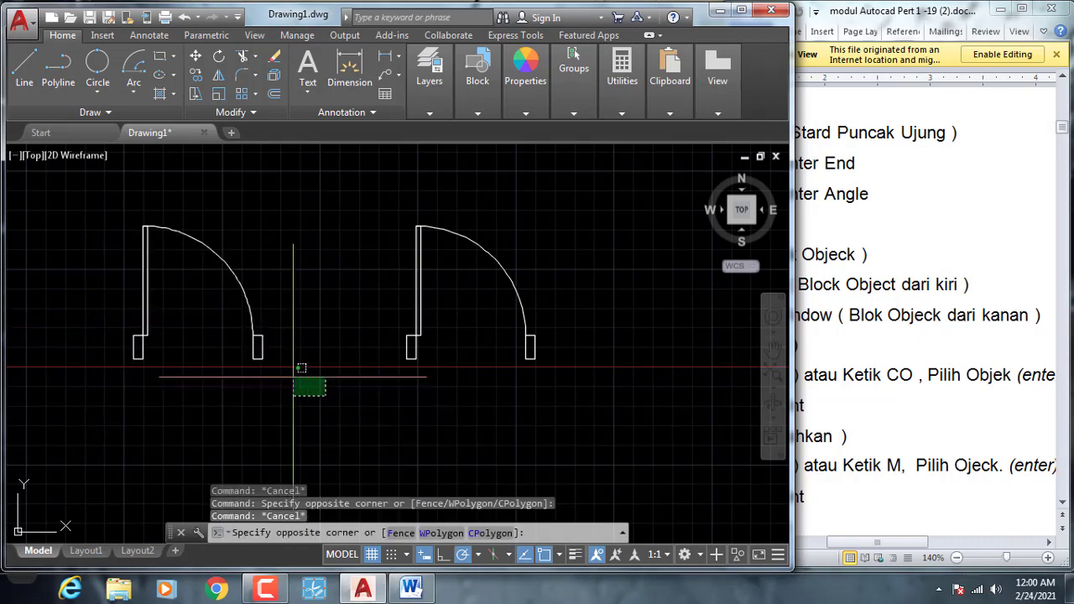
click(93, 282)
key(Escape)
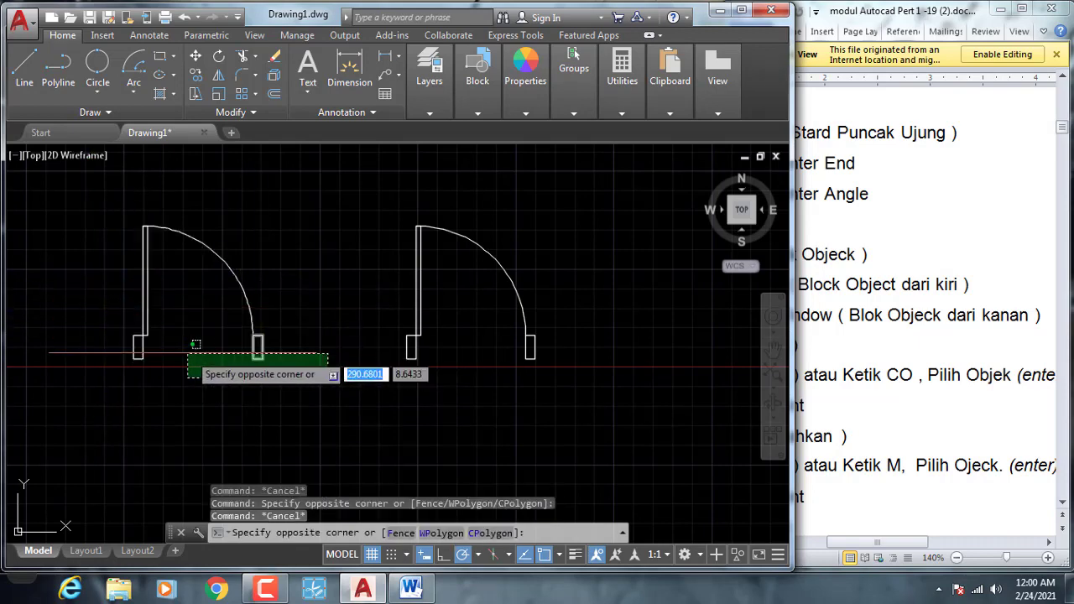
Step: Select the whole middle door with right-to-left crossing windows over its jambs, leaf and arc, and clear the selection
click(188, 356)
click(276, 372)
click(117, 254)
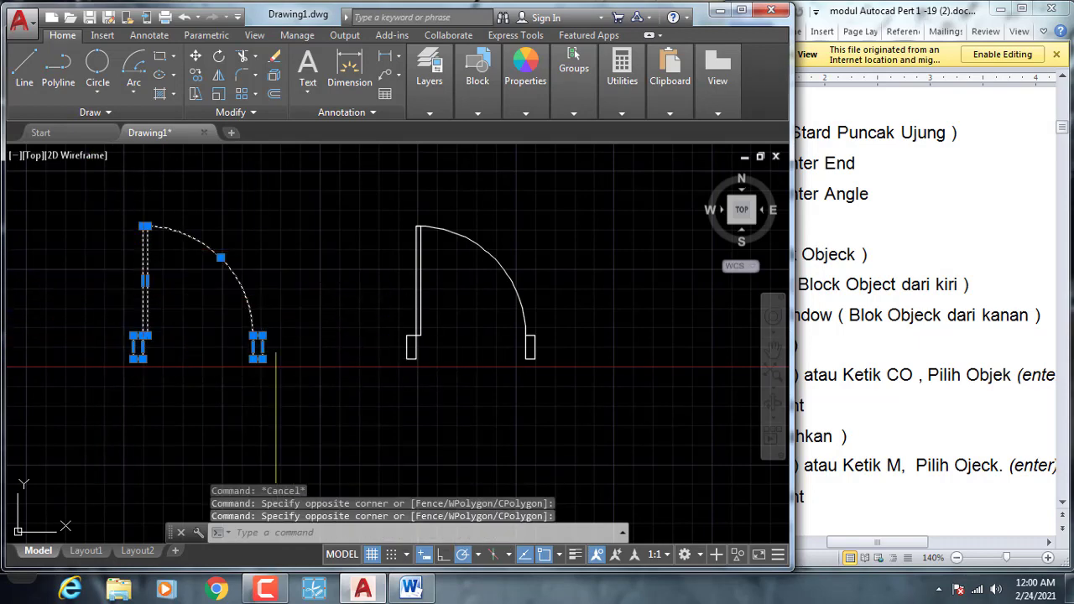
key(Escape)
Step: Select only the middle door's jambs, add its swing arc with another crossing window, and clear the selection
click(114, 345)
click(328, 341)
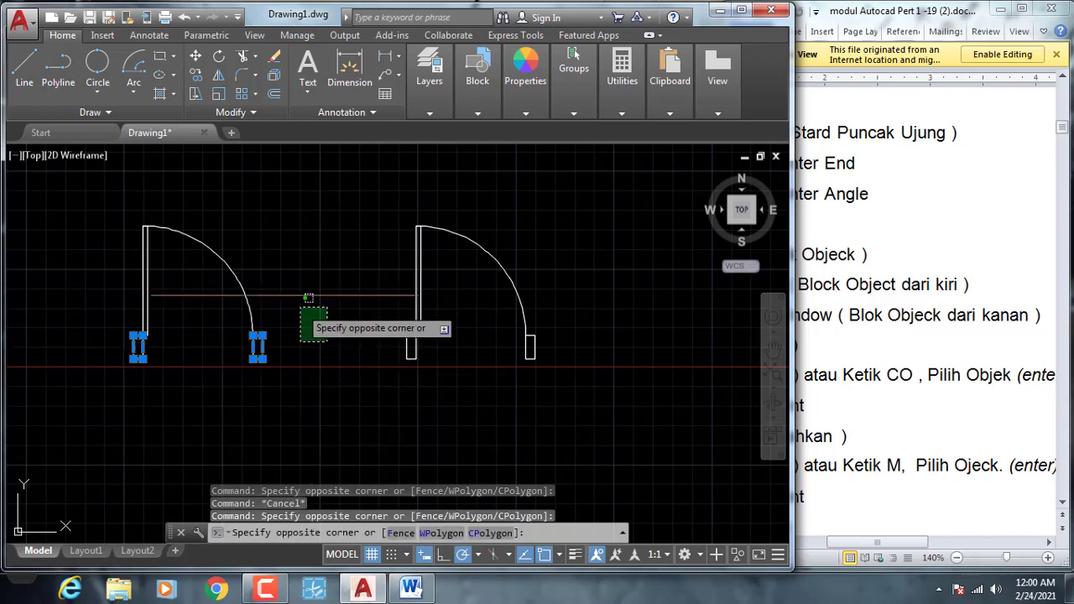
click(176, 266)
click(185, 321)
key(Escape)
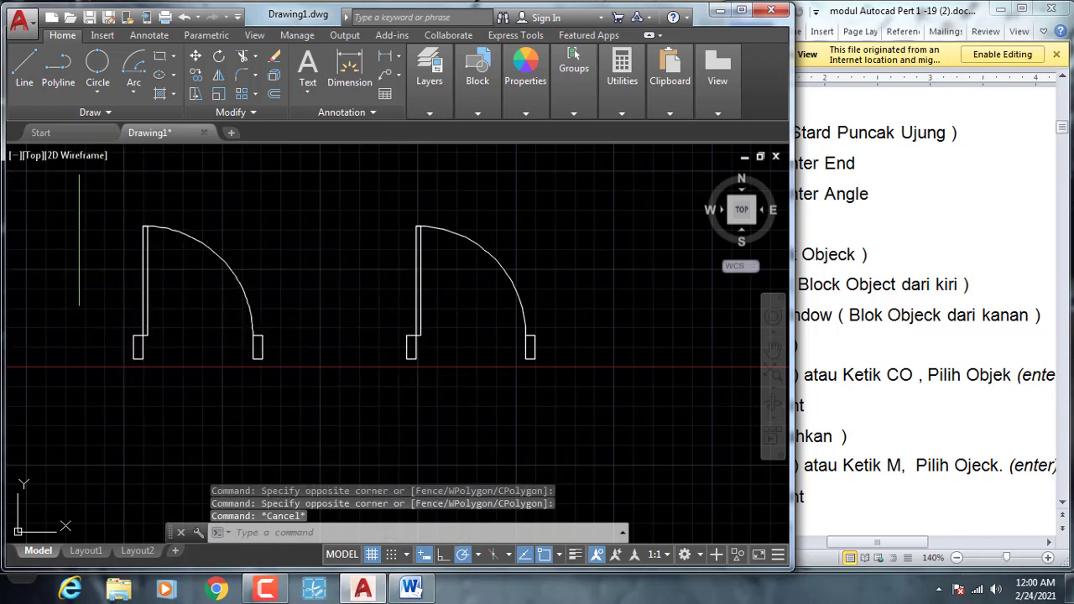
Step: Enclose the middle door completely in a left-to-right window, and clear the selection
click(78, 170)
click(314, 401)
key(Escape)
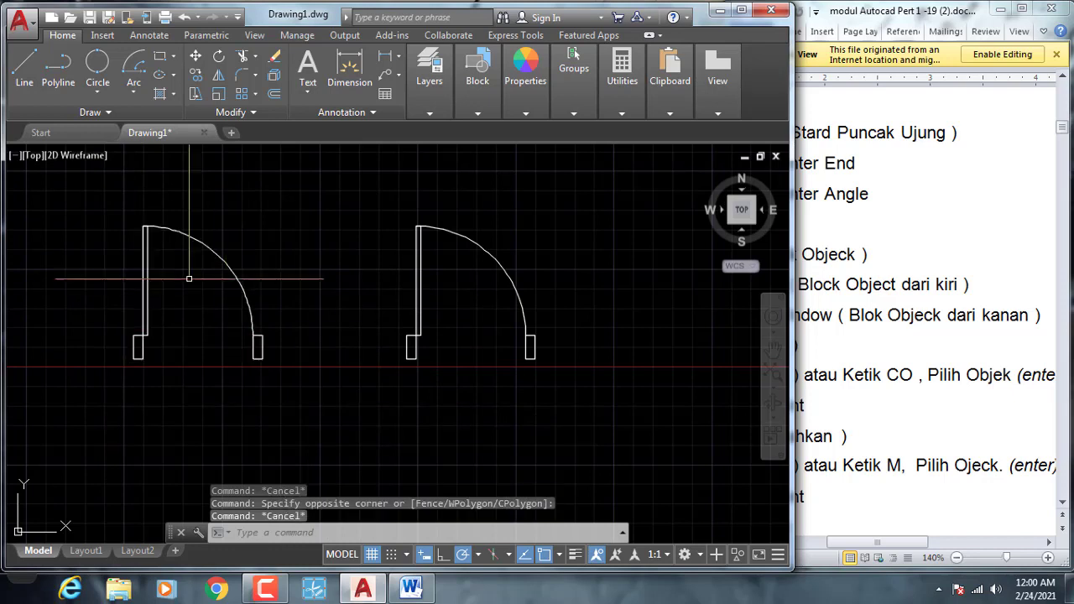
Step: Select the middle door with right-to-left crossing windows and add the rightmost door the same way
click(304, 325)
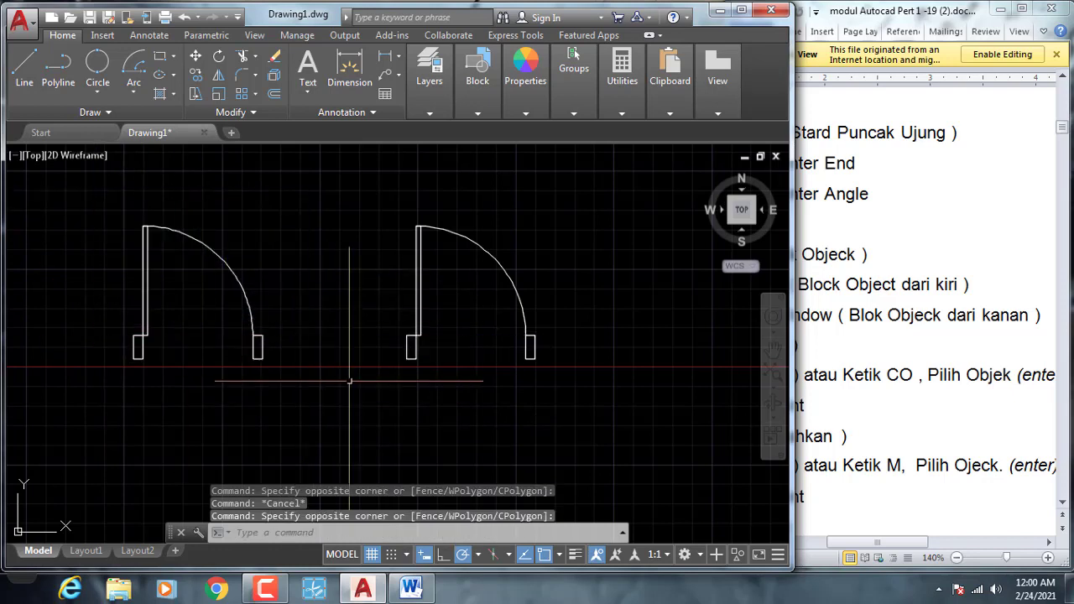
click(155, 329)
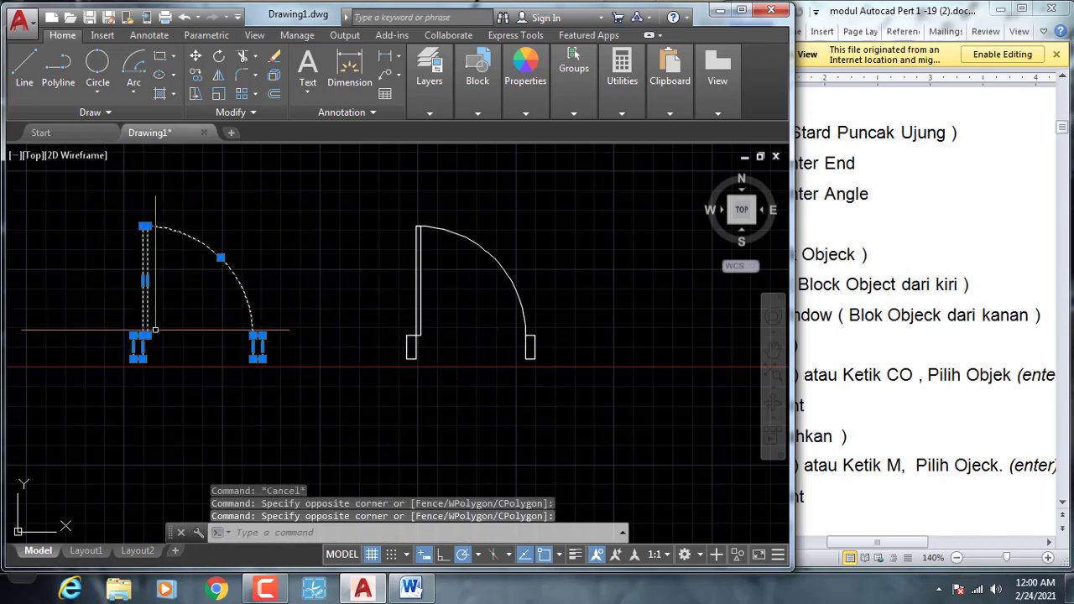
click(311, 412)
click(144, 296)
click(621, 408)
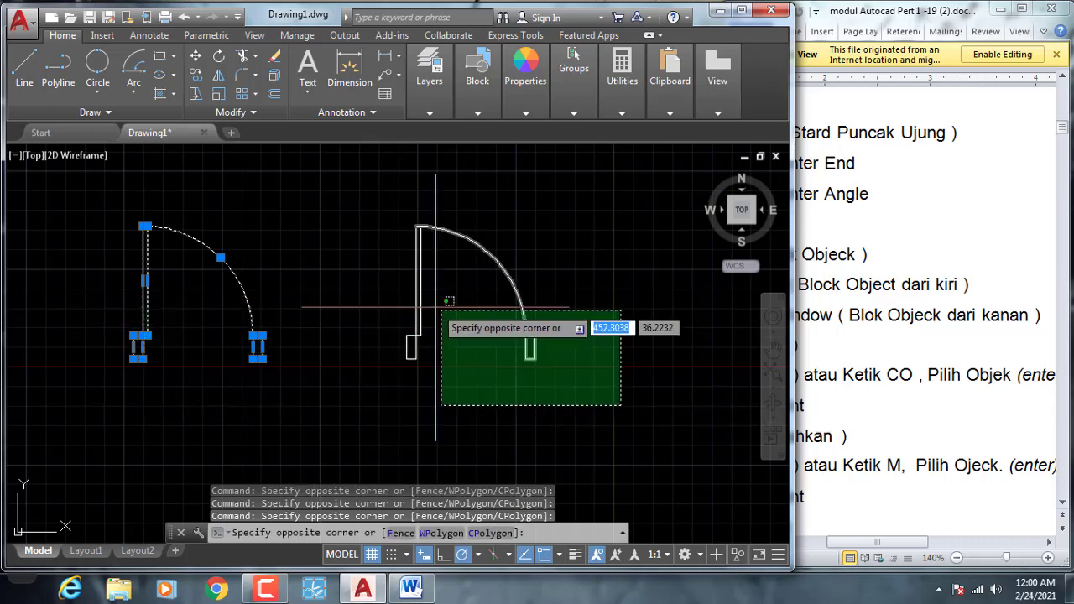
click(394, 308)
Step: Add the leftmost door's far jamb and swing arc to the selection with crossing windows, and clear the whole selection
scroll(293, 386, down, 2)
middle_drag(293, 386, 510, 385)
click(323, 374)
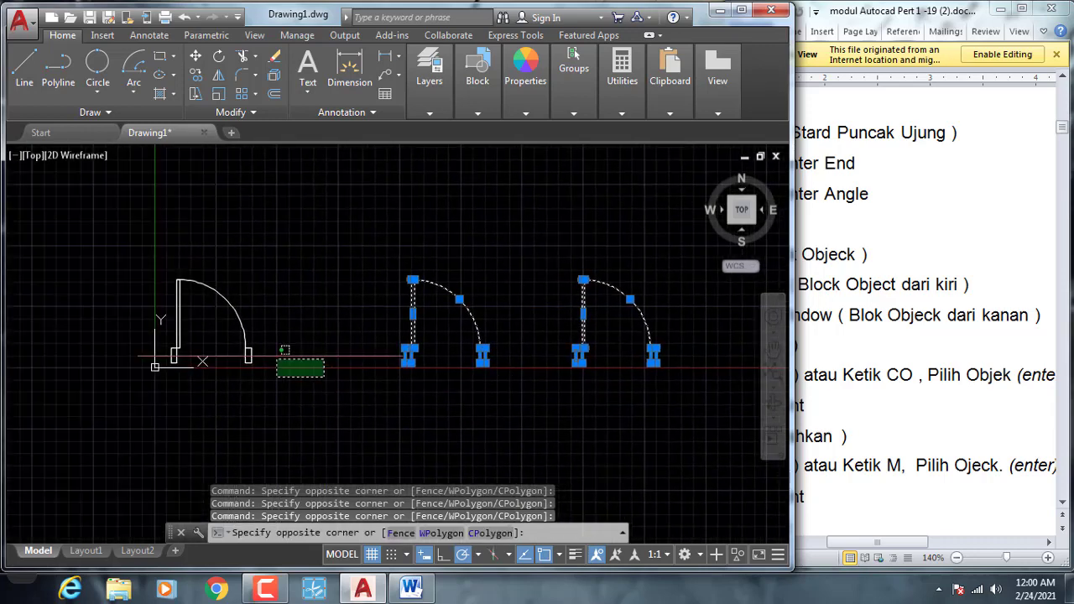
click(182, 356)
click(254, 337)
click(216, 305)
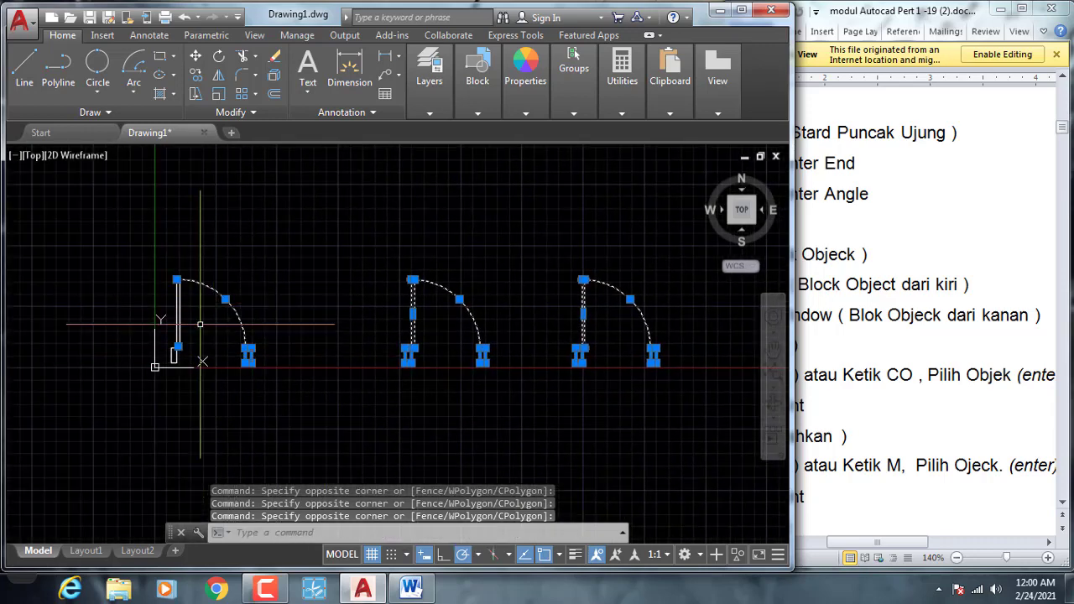
click(203, 361)
key(Escape)
key(Escape)
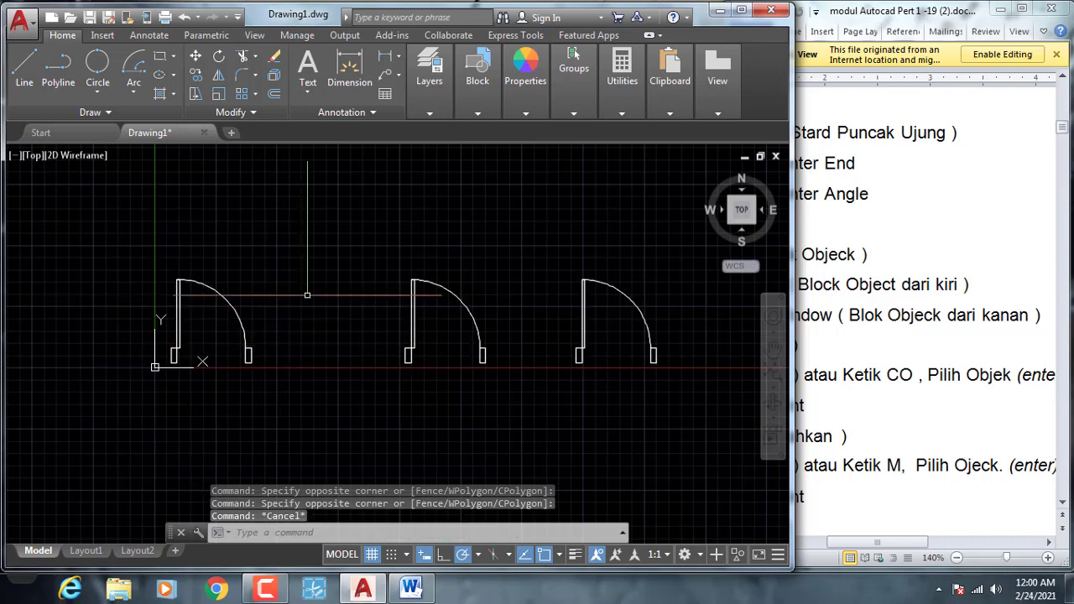
Step: Start a Fence selection beside the leftmost door and run the fence down to and across its hinge-side jamb
click(104, 217)
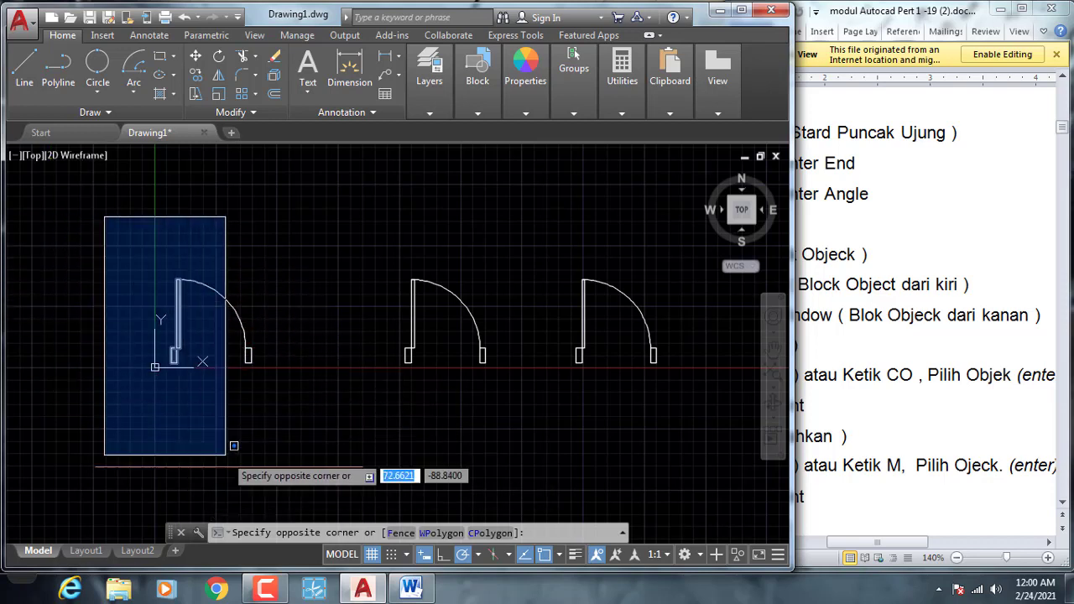
click(401, 533)
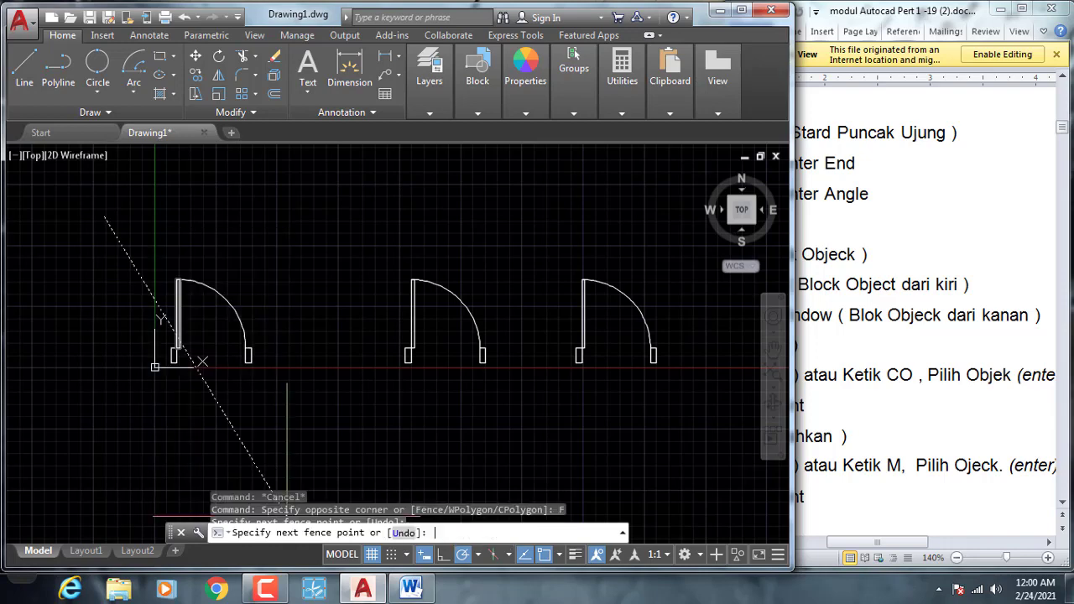
scroll(166, 389, up, 4)
click(166, 389)
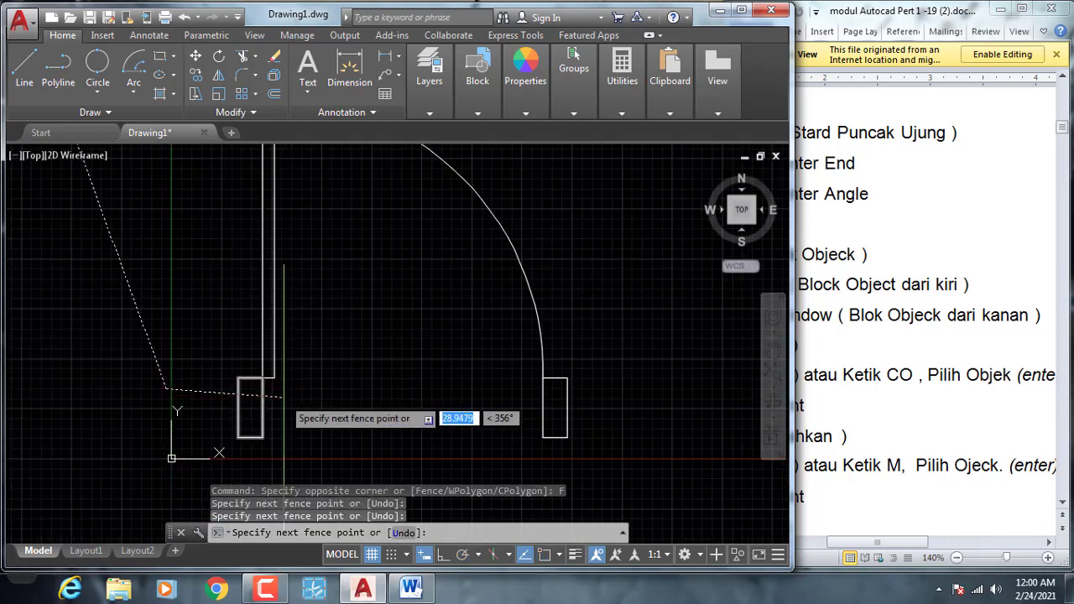
click(240, 390)
Step: Extend the fence horizontally through the jambs of all three doors, ending just past the rightmost door
scroll(334, 415, down, 4)
middle_drag(333, 415, 191, 375)
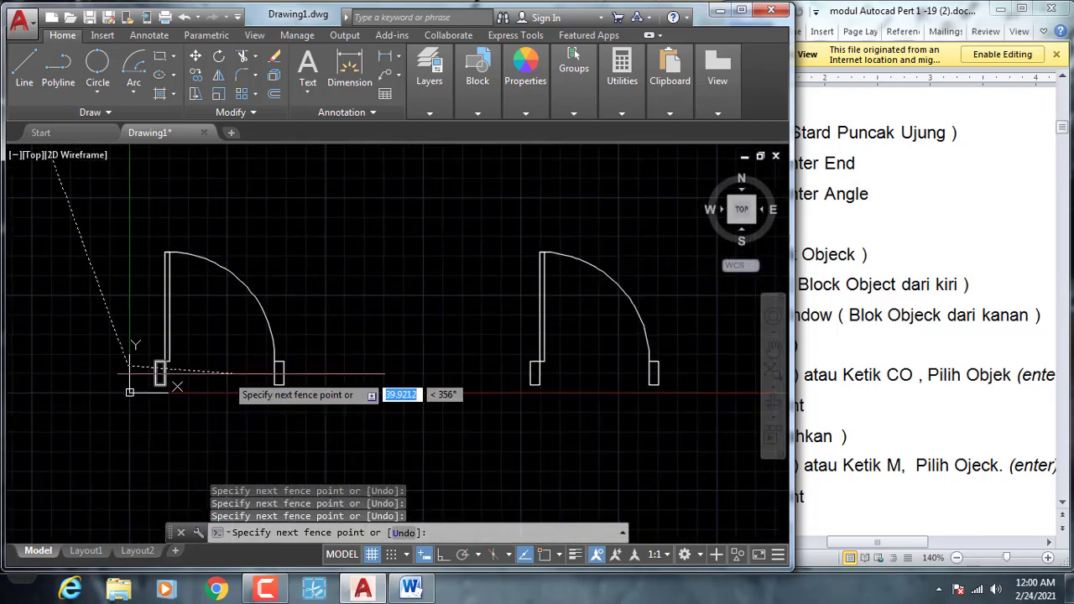
click(328, 372)
middle_drag(424, 388, 228, 390)
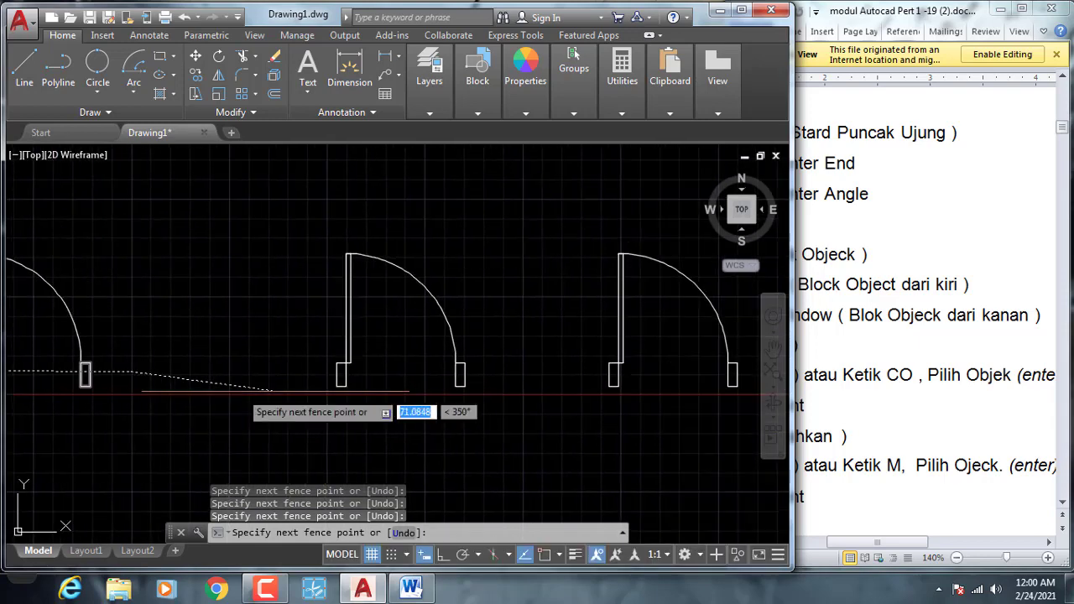
click(502, 383)
scroll(501, 383, down, 4)
middle_drag(484, 386, 362, 381)
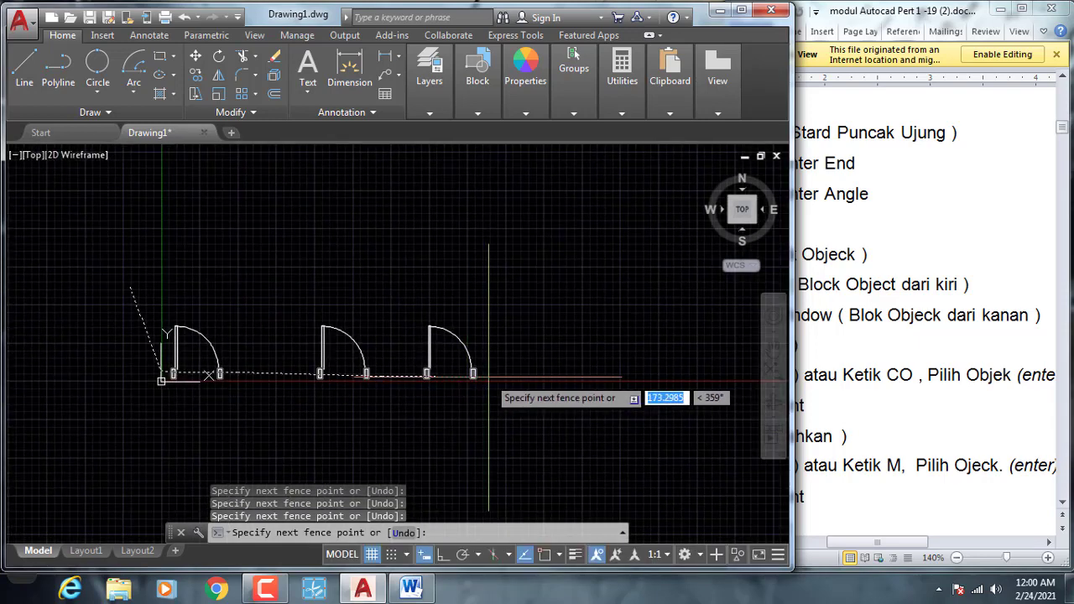
click(489, 377)
Step: Turn the fence back through the rightmost door's leaf and swing arc to reach inside the middle door's arc
scroll(494, 352, up, 2)
click(498, 346)
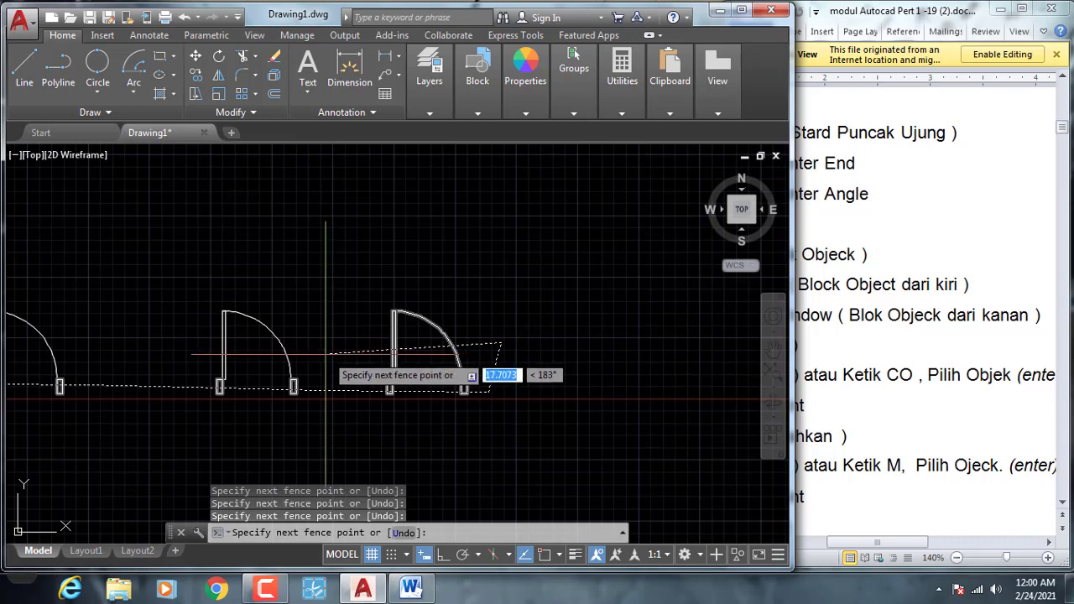
click(274, 351)
scroll(260, 327, up, 4)
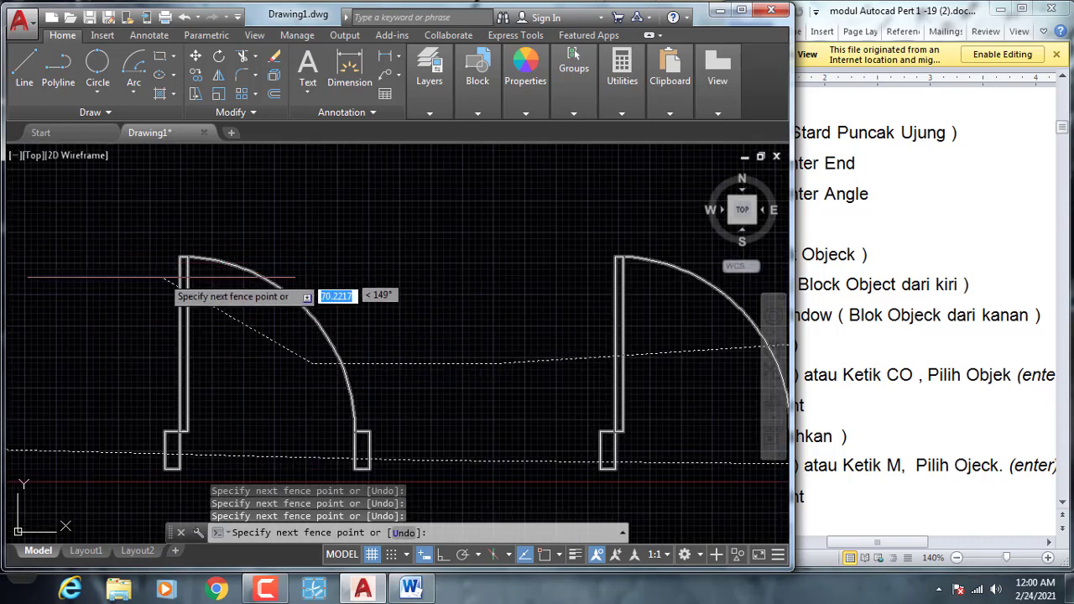
scroll(309, 332, down, 2)
middle_drag(315, 332, 654, 377)
Step: Route the fence above the middle door and across the leftmost door's arc, finish the fence selection, and clear it
click(620, 232)
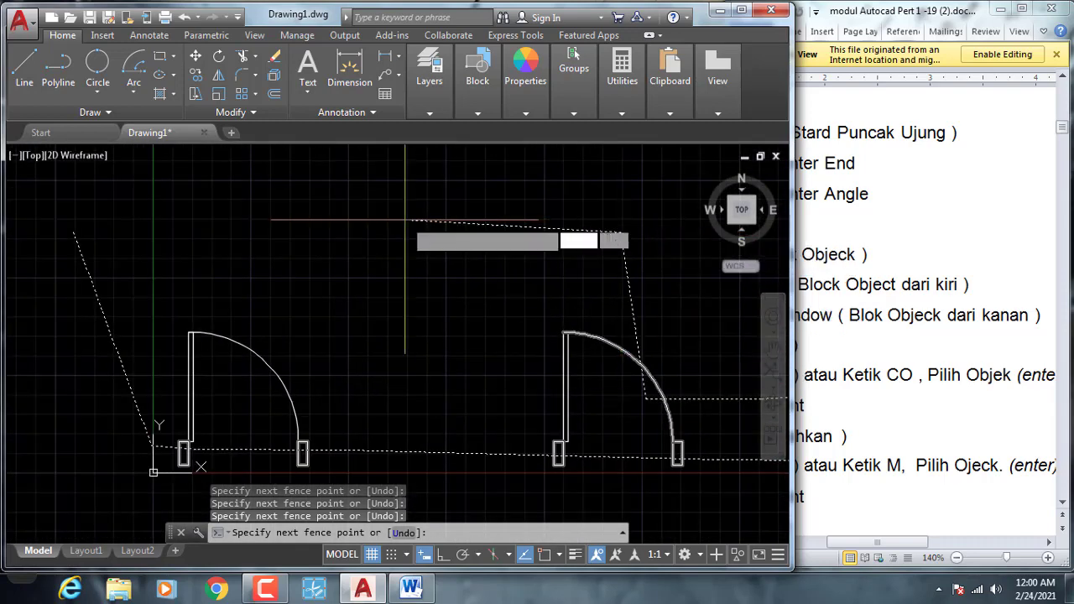
click(406, 220)
click(381, 306)
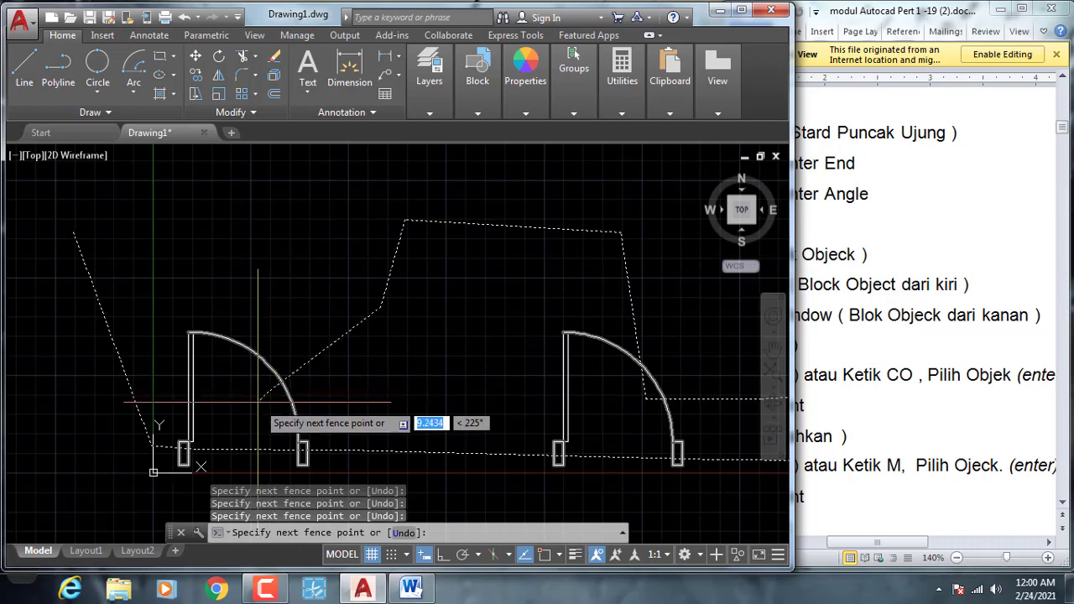
key(Return)
scroll(239, 382, down, 2)
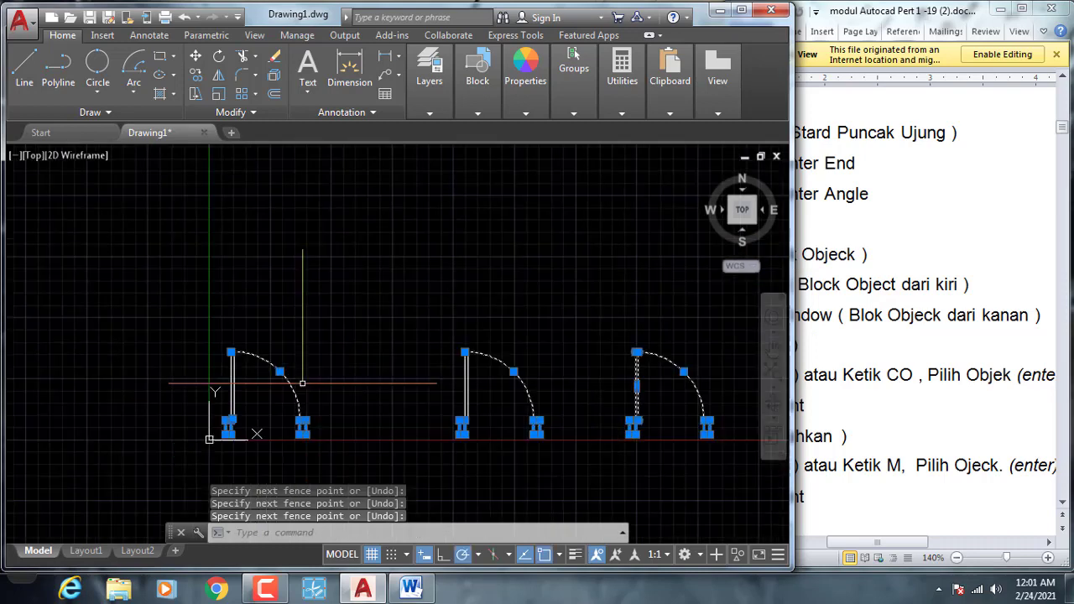
middle_drag(287, 372, 177, 329)
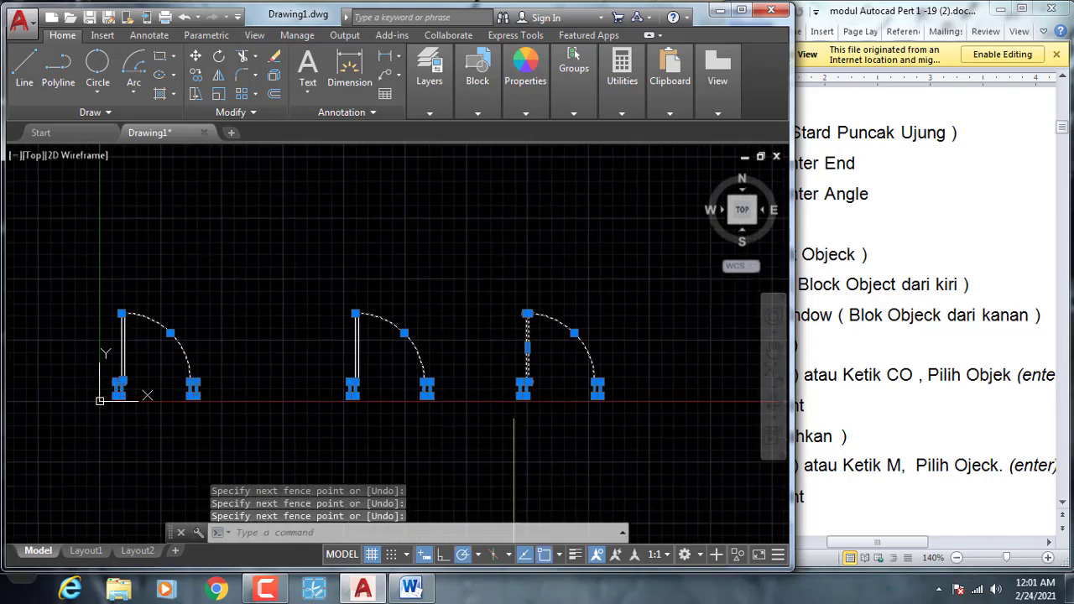
key(Escape)
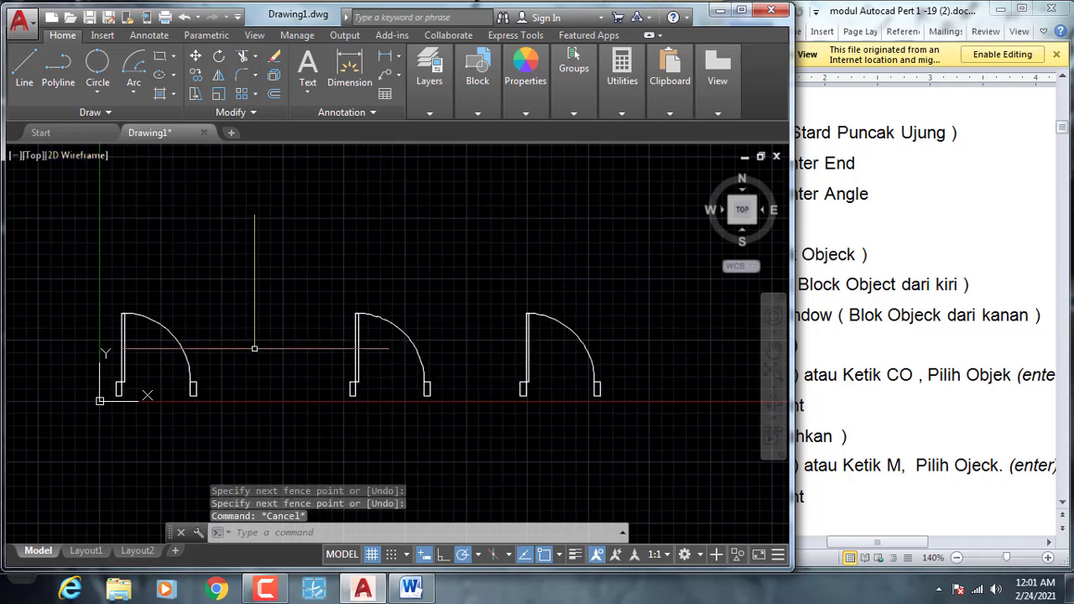
Step: Start a Fence selection above the leftmost door, run it down beside the leaf, and turn it across that door's leaf and arc
scroll(294, 335, up, 2)
scroll(167, 311, up, 1)
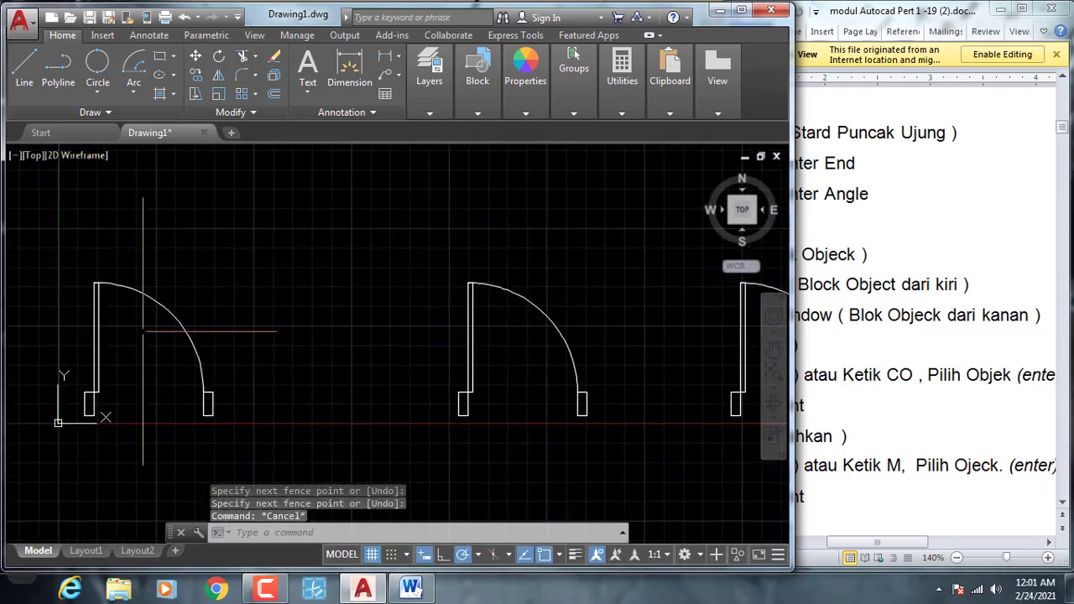
click(80, 225)
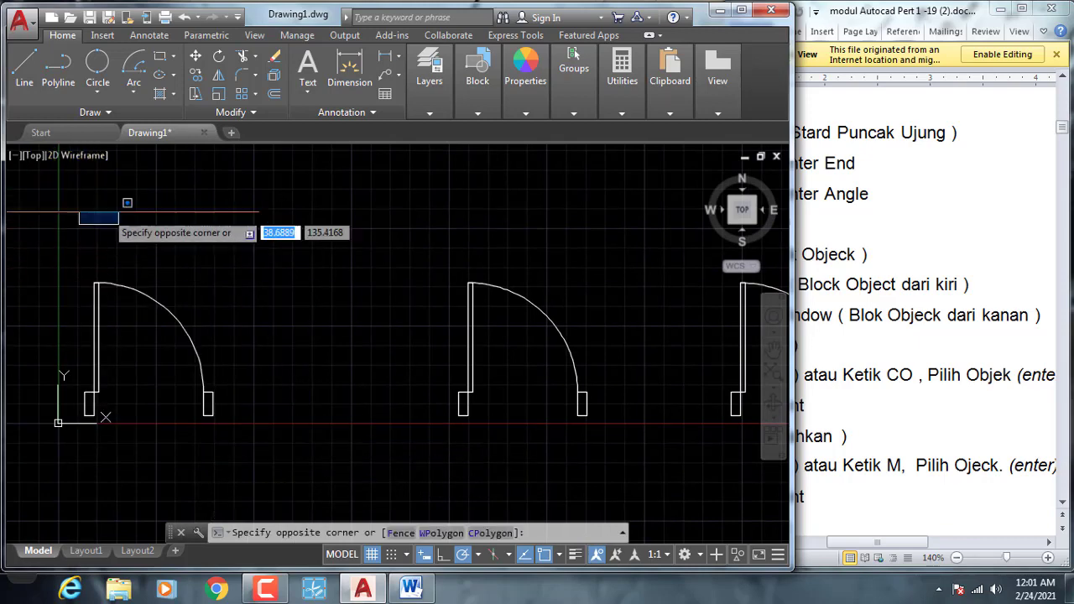
click(401, 533)
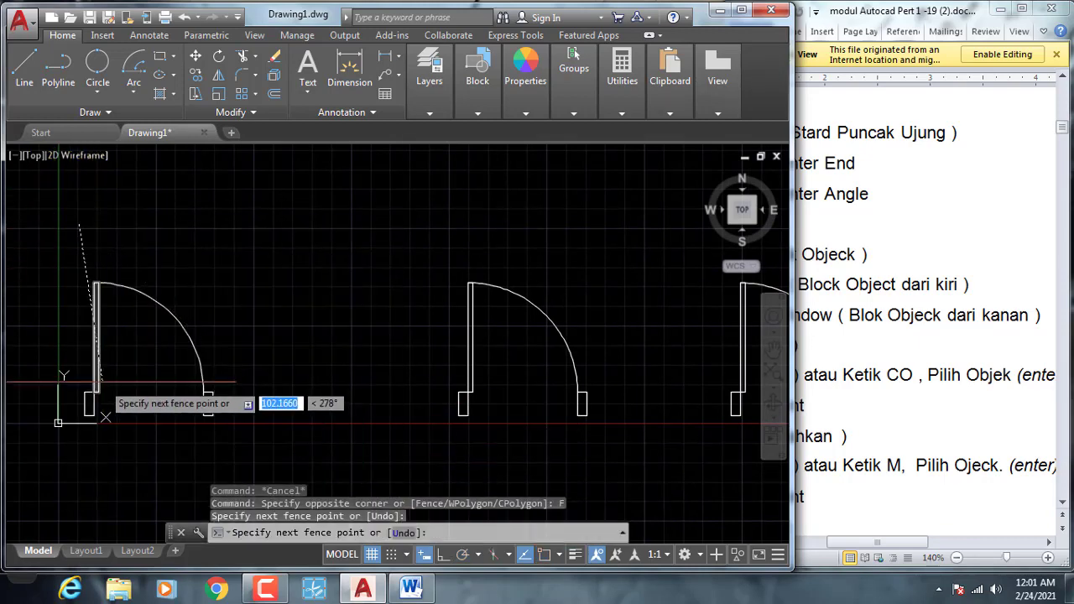
click(77, 349)
click(355, 340)
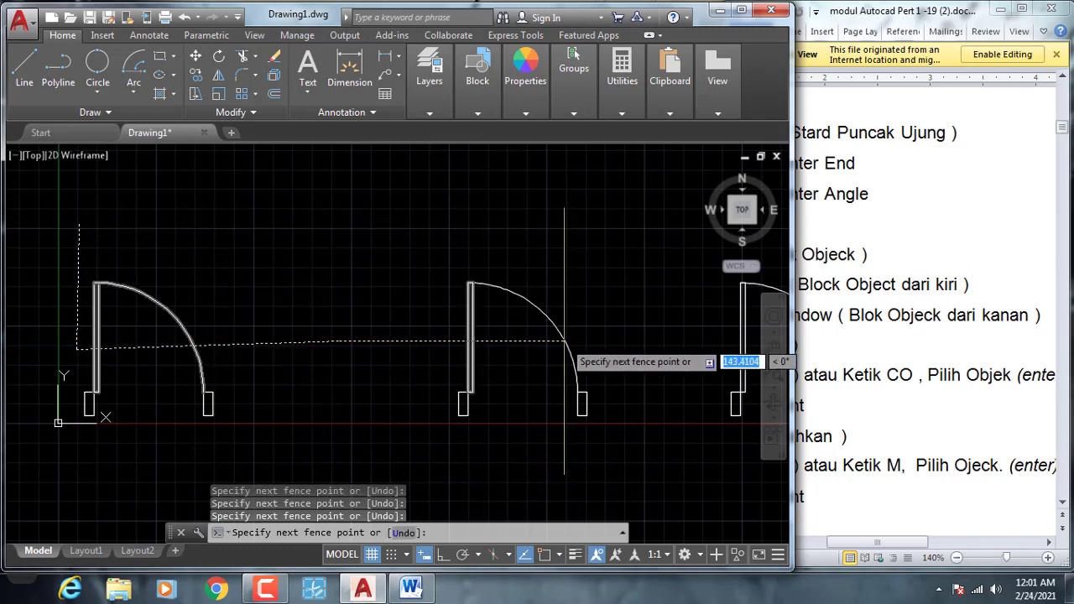
Step: Extend the fence through the leaves and arcs of the middle and rightmost doors, finish the fence selection, and clear it
scroll(361, 348, down, 4)
scroll(495, 335, up, 3)
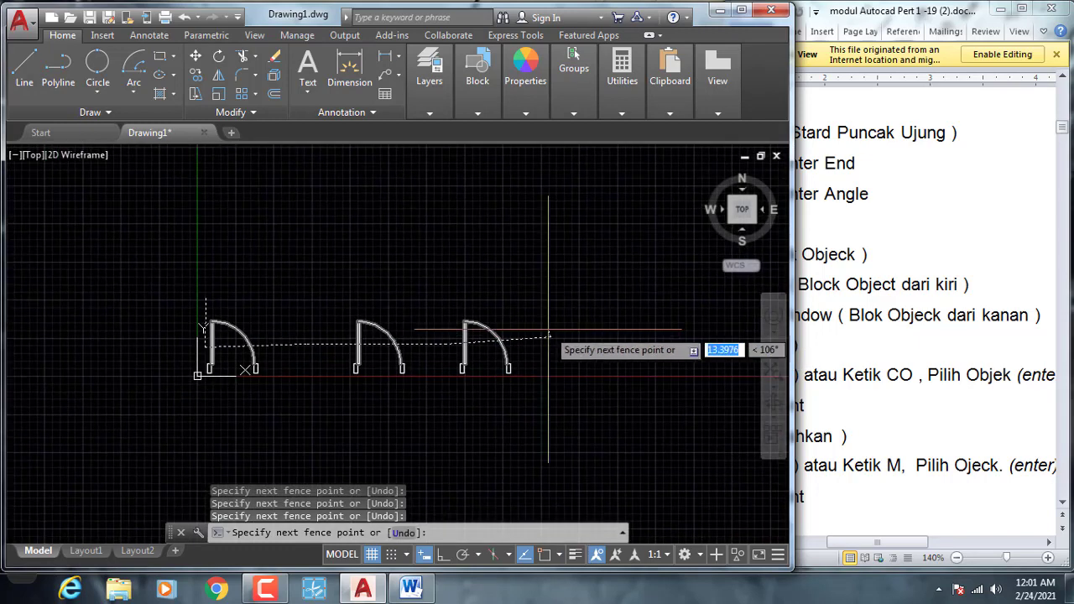
key(Return)
middle_drag(491, 287, 630, 346)
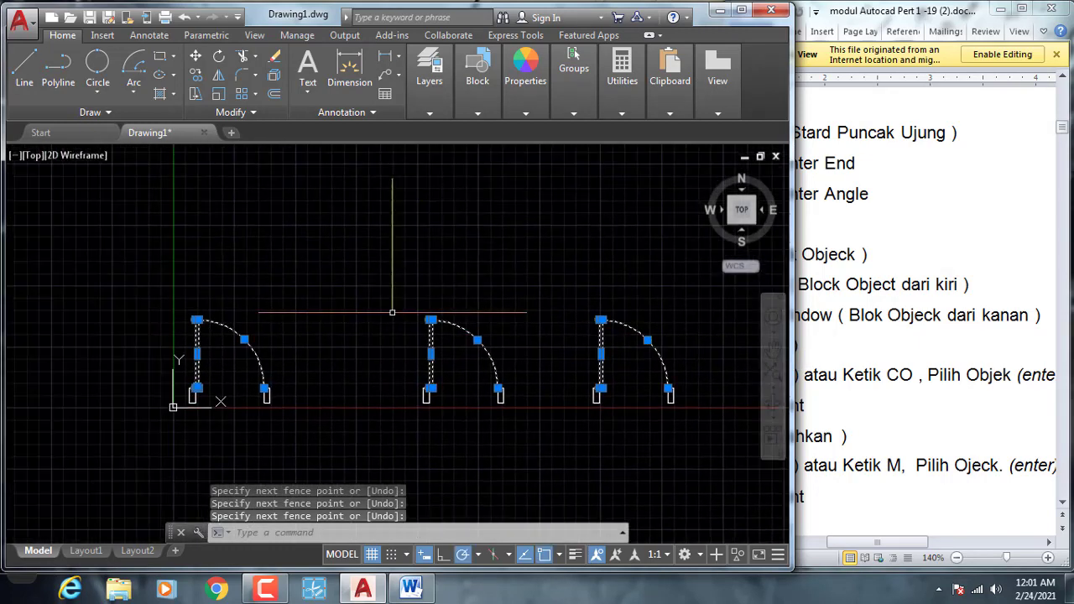
middle_drag(322, 314, 251, 312)
middle_drag(367, 319, 367, 301)
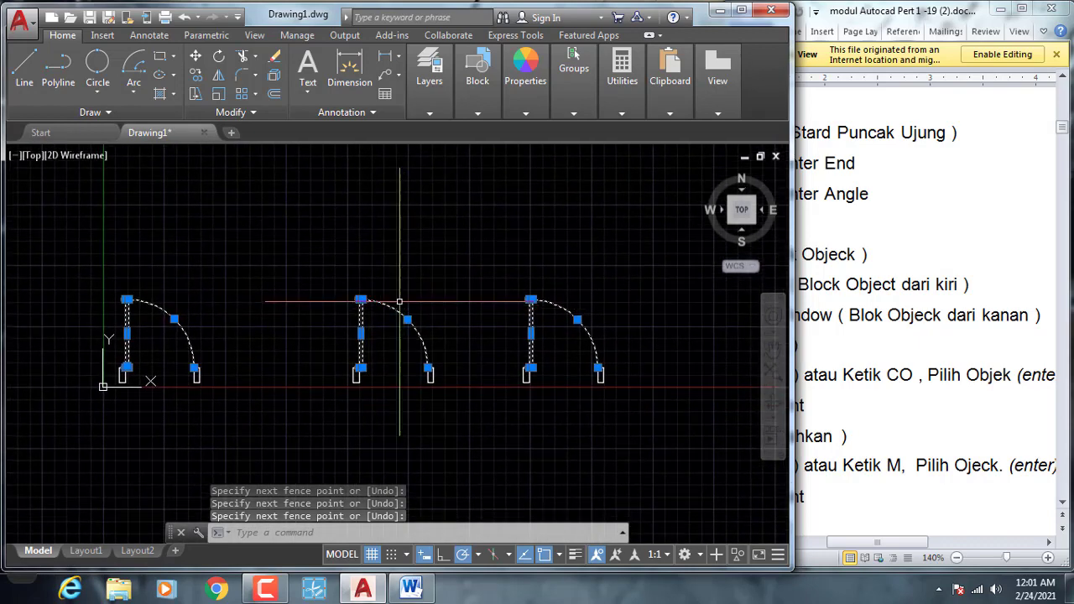
key(Escape)
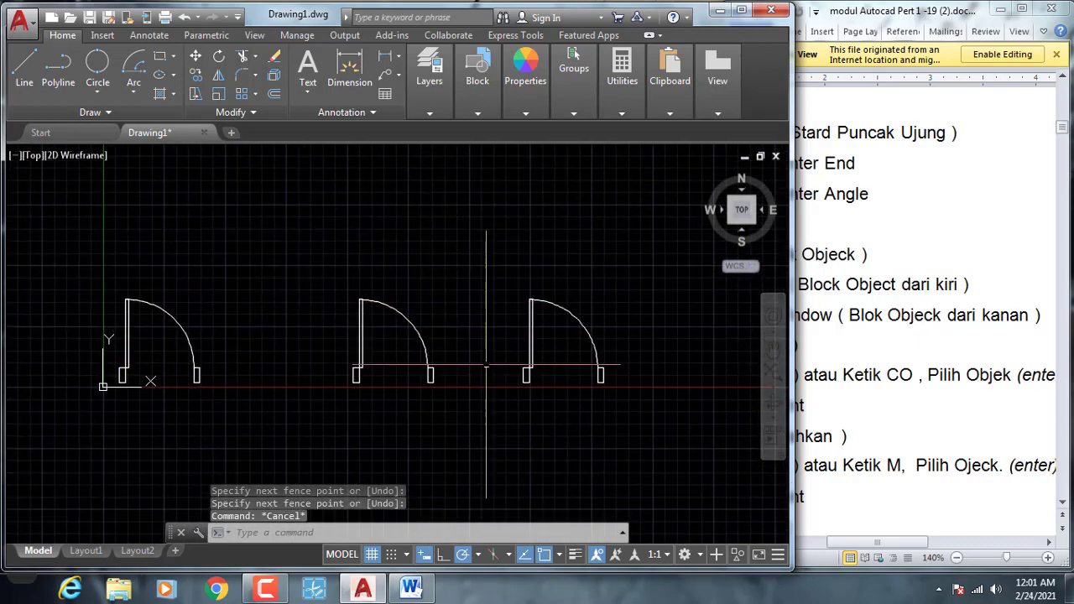
Step: Switch to the Word module document, bring the numbered topics around Seleksi Objek into view, and return to the AutoCAD drawing
click(879, 315)
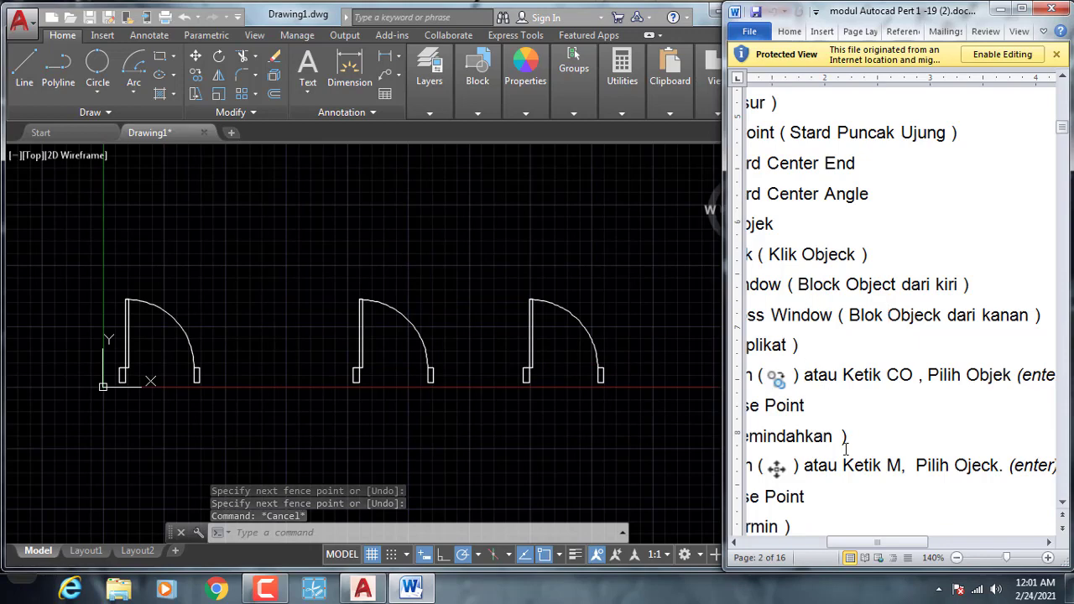
drag(901, 543, 850, 545)
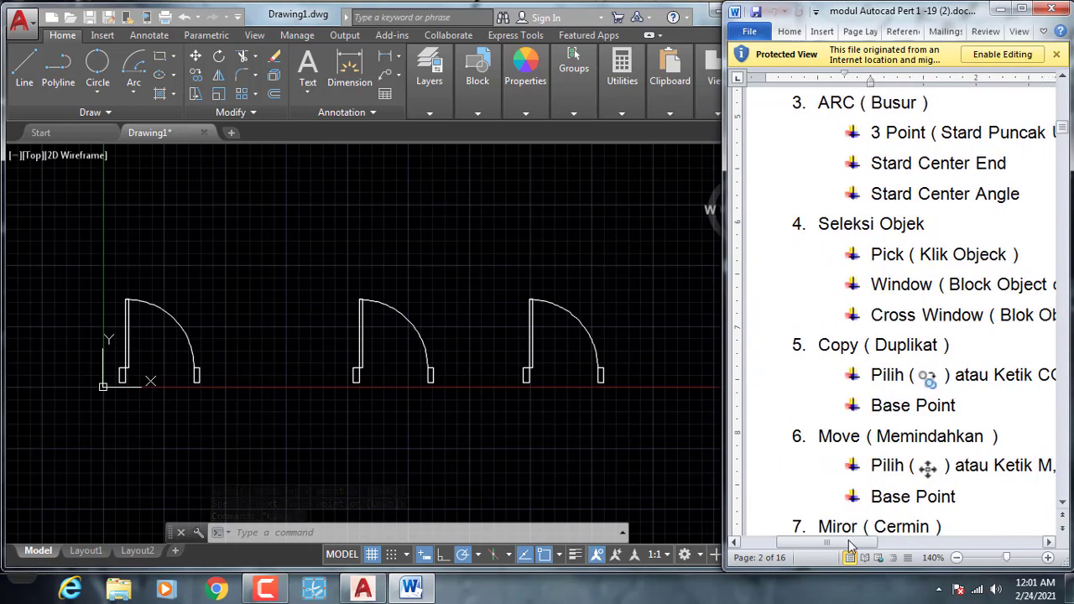
click(465, 385)
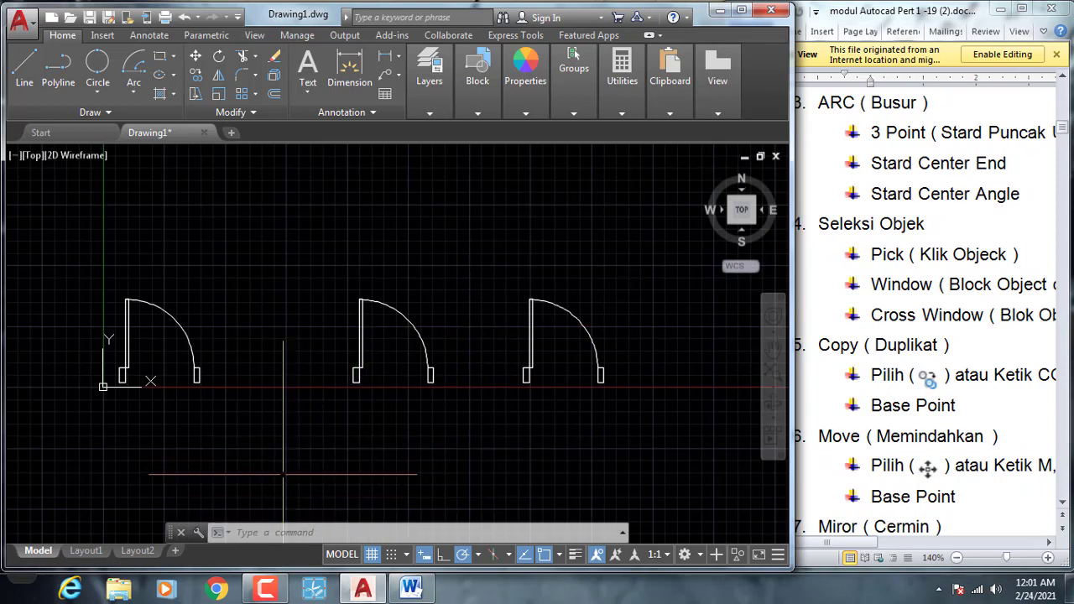
click(266, 592)
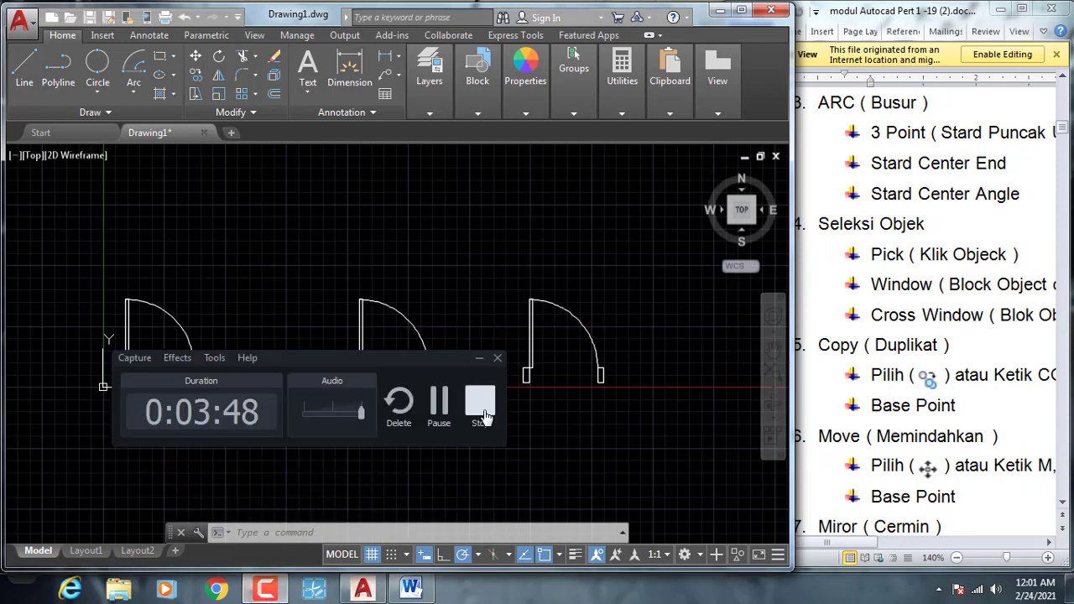